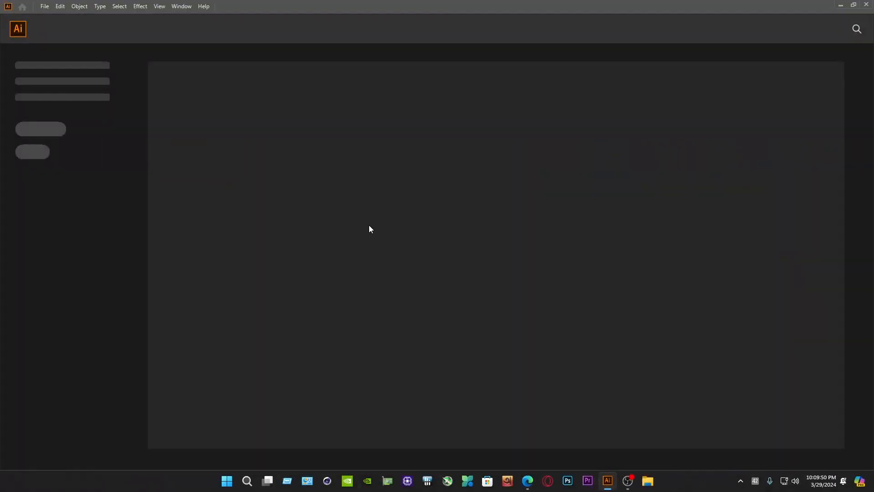
Step: Start a new Art & Illustration document from the Postcard preset with inches as the unit
left_click(45, 6)
left_click(57, 17)
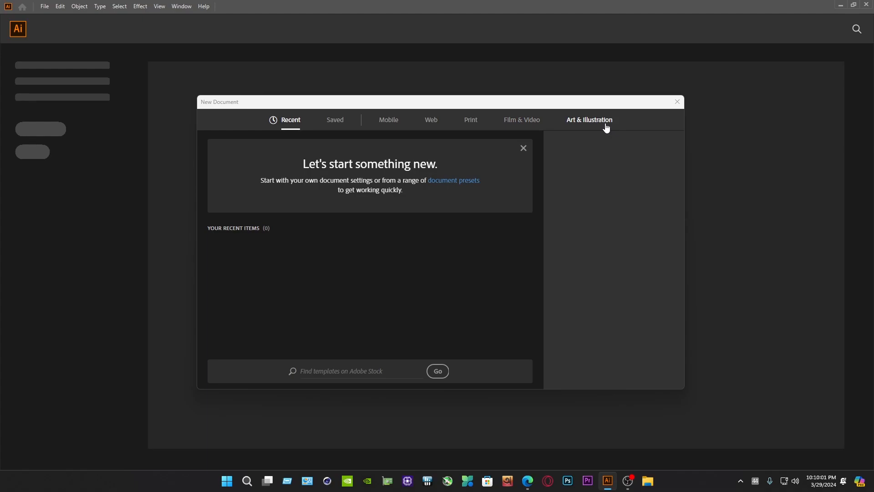
left_click(606, 128)
left_click(637, 184)
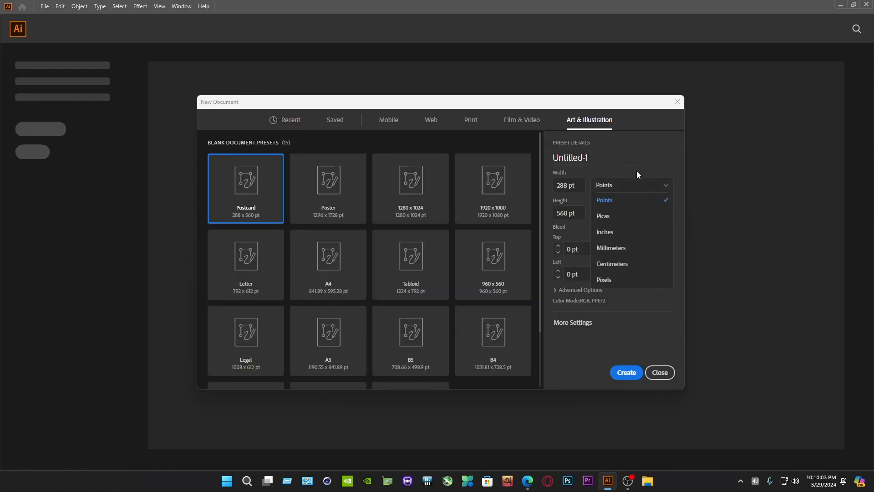
left_click(609, 279)
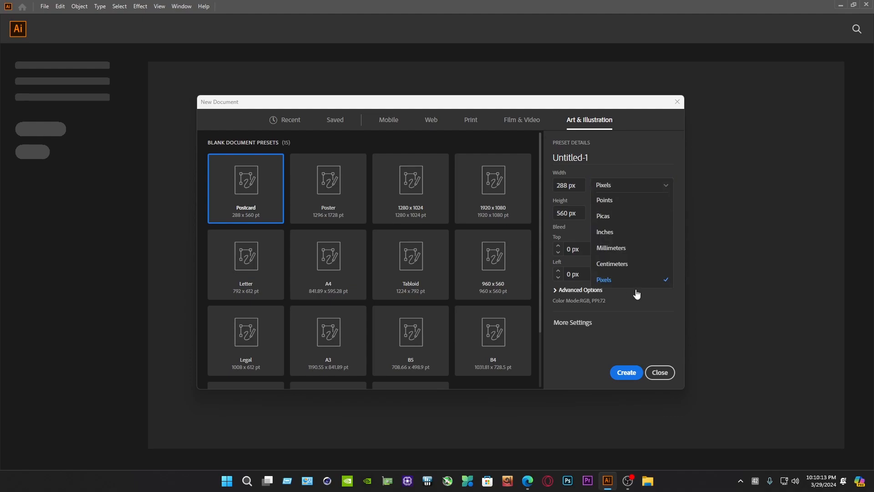
left_click(612, 233)
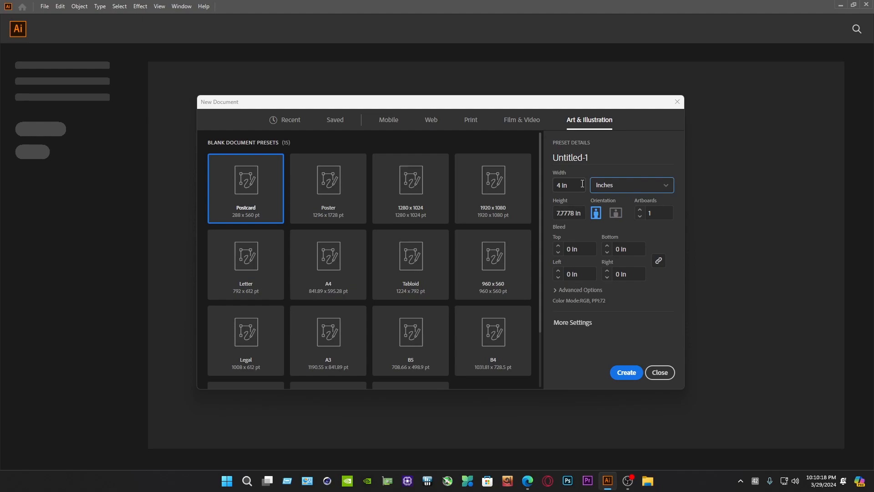
Step: Set the new document's width to 7 in and height to 4 in
left_click(582, 183)
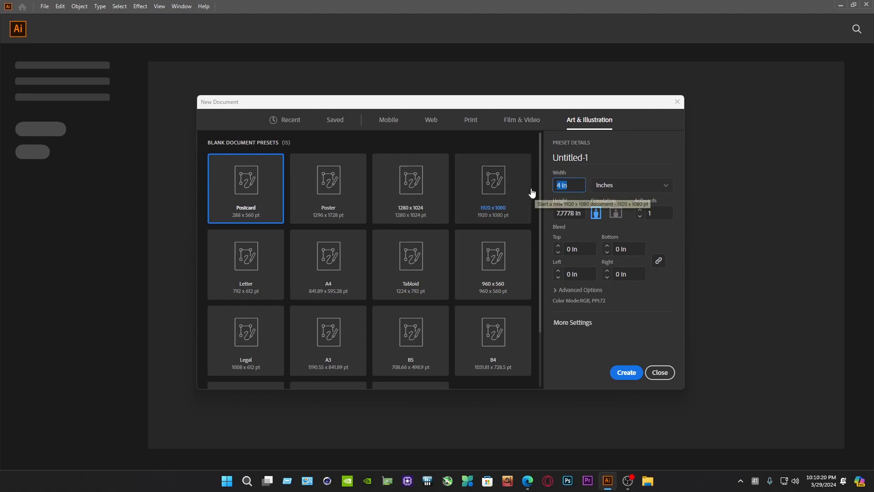
type("7")
key("Tab")
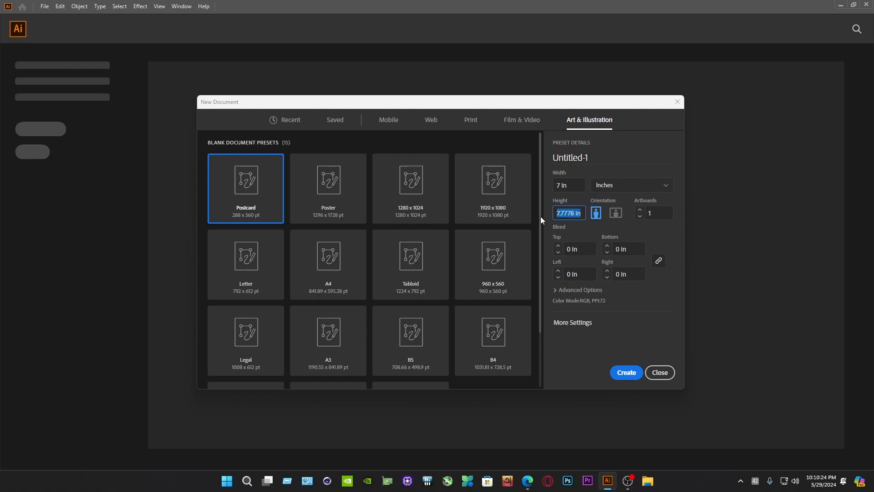
type("4")
left_click(614, 154)
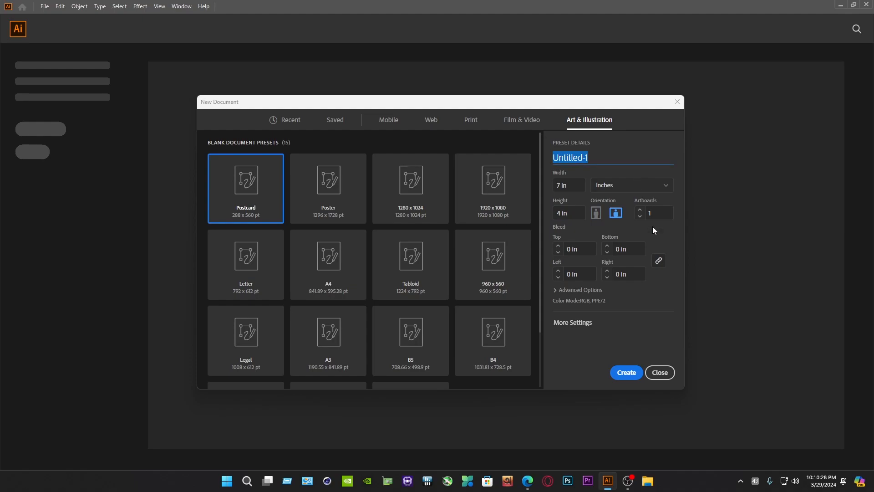
left_click(658, 318)
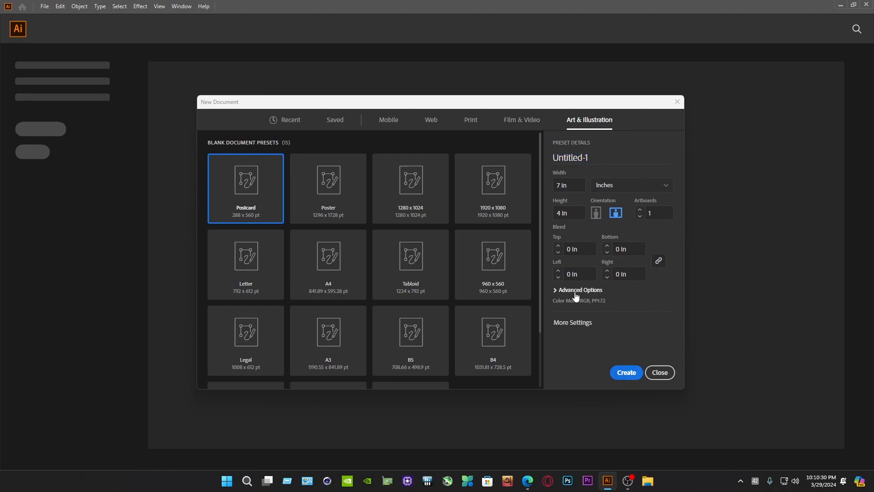
Step: Set the raster effects to High (300 ppi) and create the document
left_click(558, 295)
left_click(601, 301)
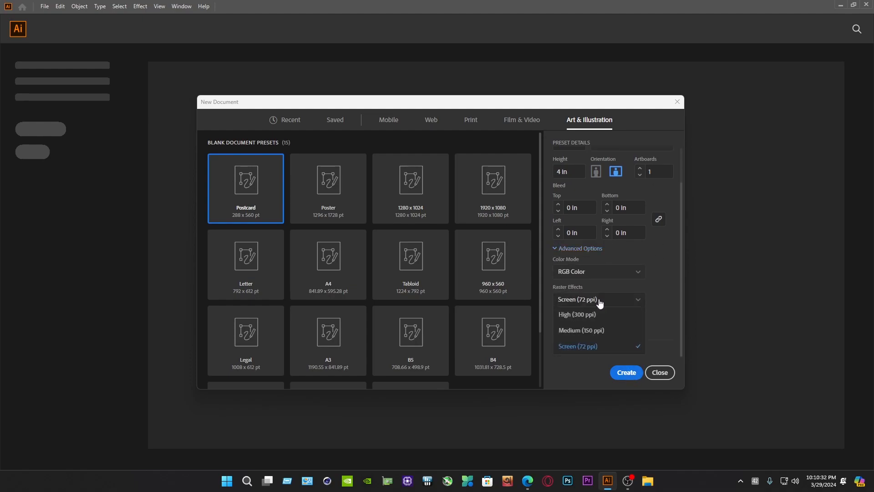
left_click(602, 319)
left_click(633, 375)
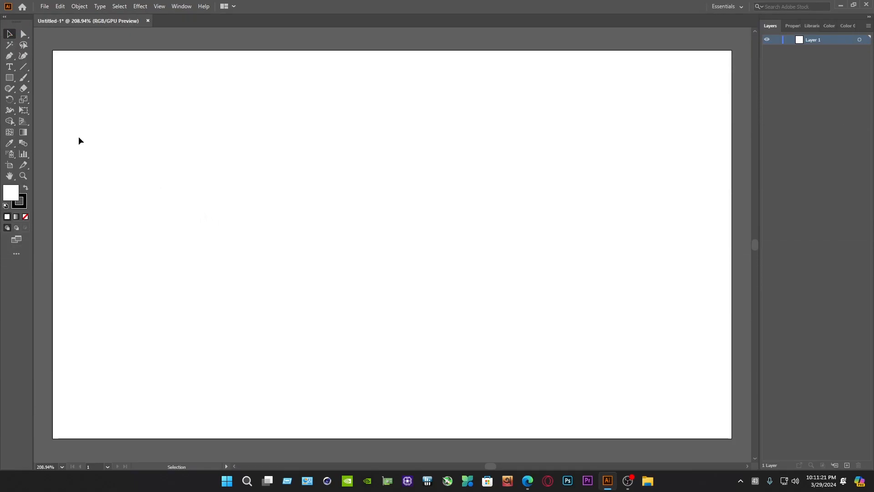
Step: Draw a rectangle covering the whole 7 x 4 in artboard and fill it with black (000000)
left_click(9, 78)
left_click_drag(52, 51, 733, 438)
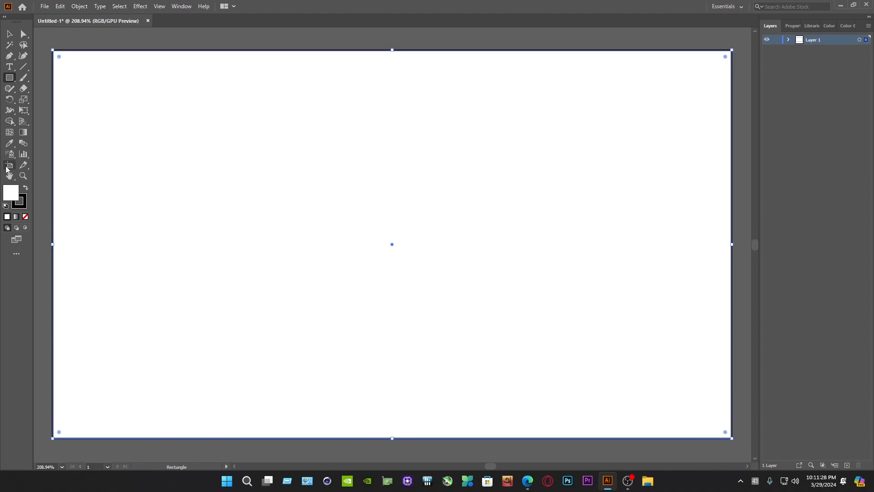
double_click(12, 195)
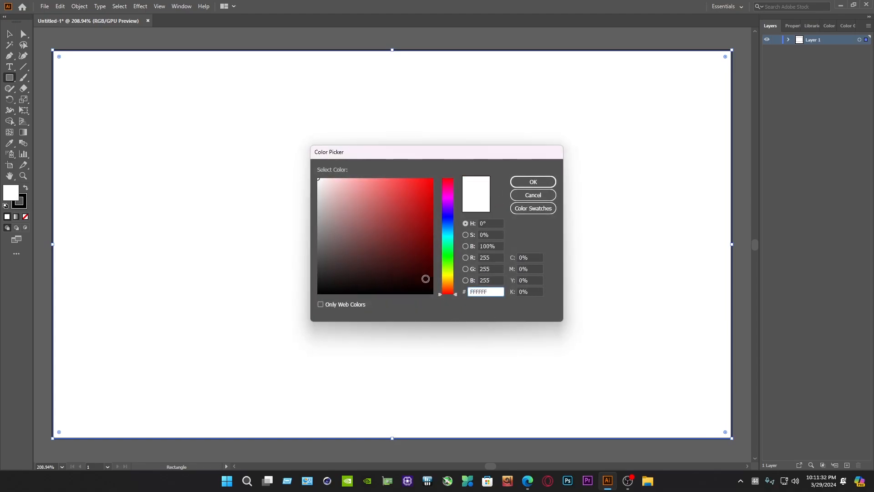
left_click(432, 292)
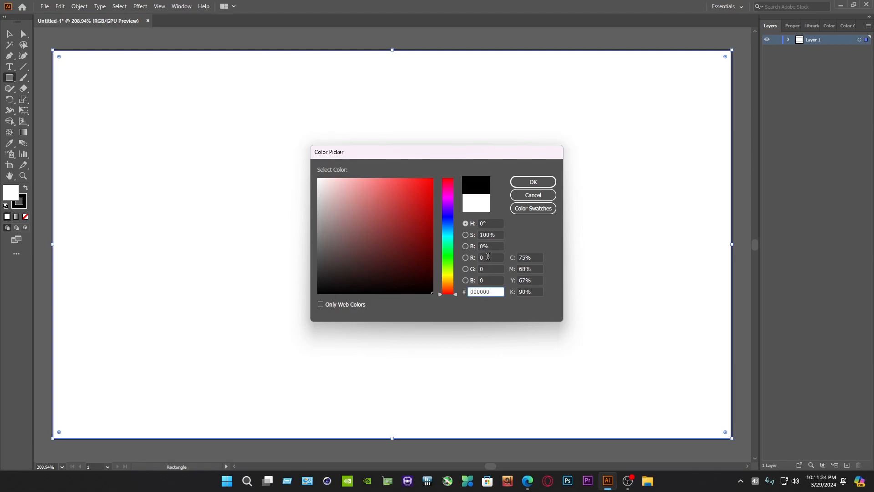
left_click(533, 181)
Step: Lock the black background rectangle inside Layer 1
left_click(789, 40)
left_click(831, 50)
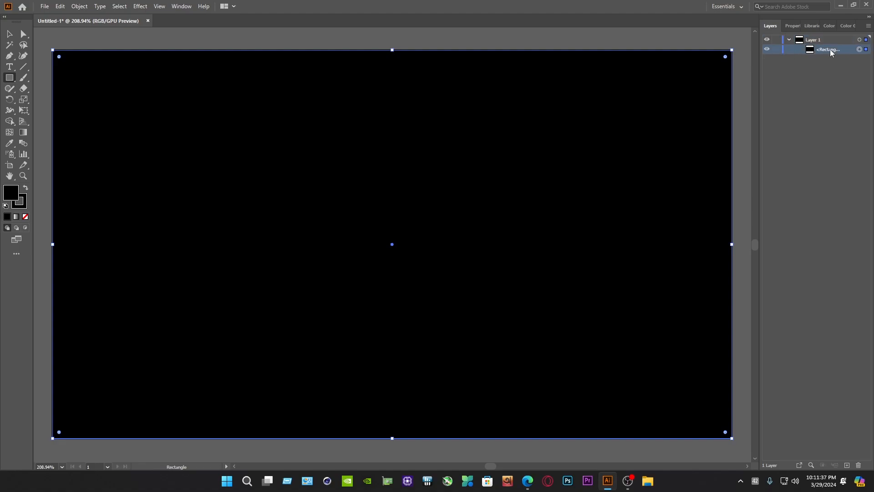
left_click(777, 50)
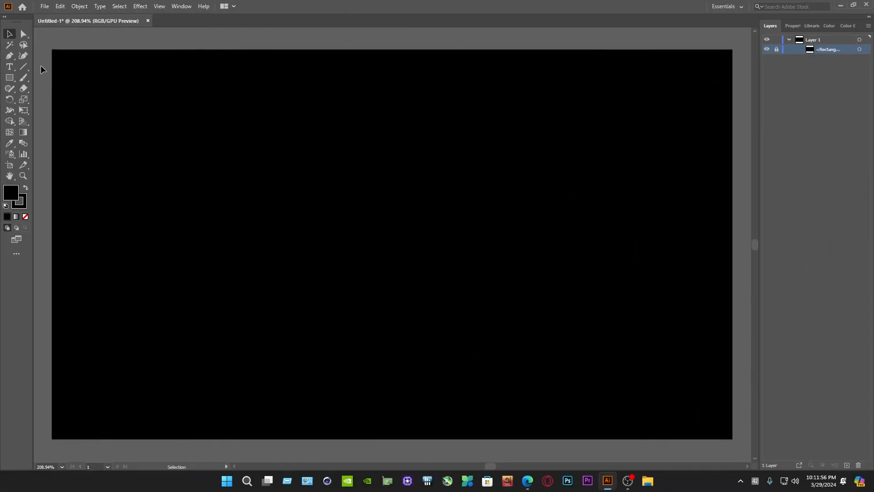
Step: Draw a vertical line about 1.75 in long on the artboard's vertical centre line
left_click(24, 66)
left_click_drag(392, 124, 392, 245)
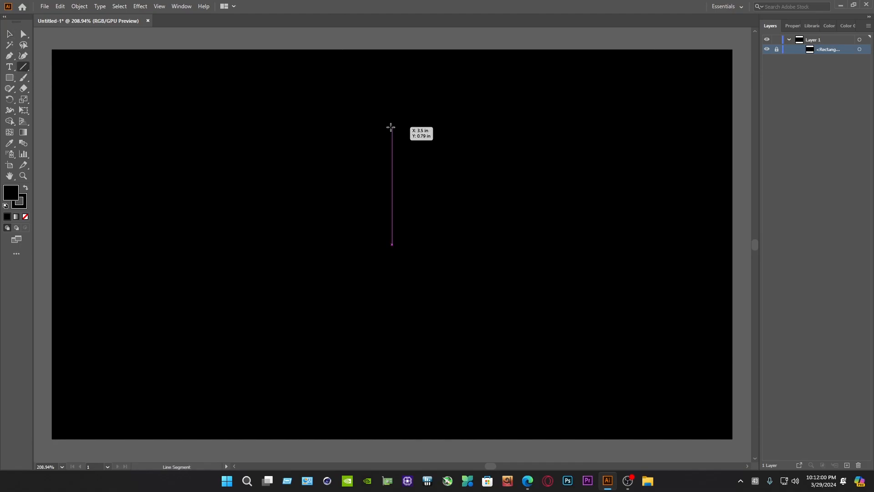
left_click_drag(391, 124, 392, 277)
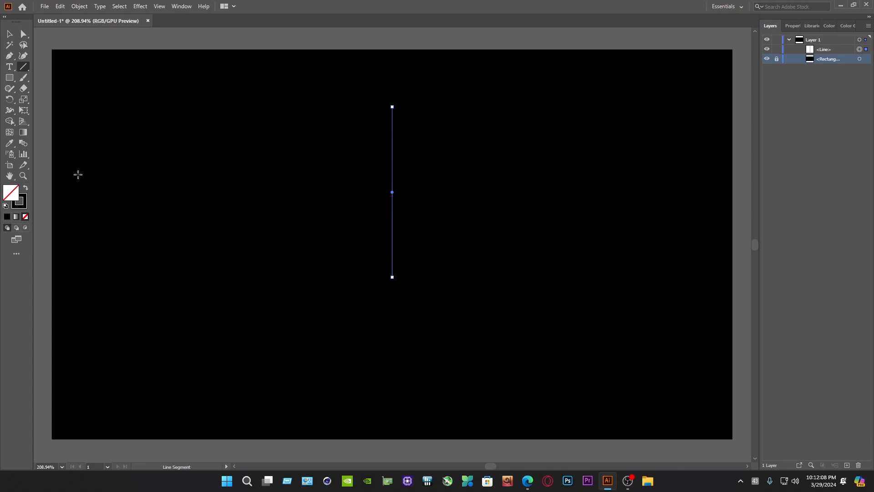
Step: Give the line a near-white stroke (F1FFF4) and move it down toward the middle of the artboard
left_click(22, 207)
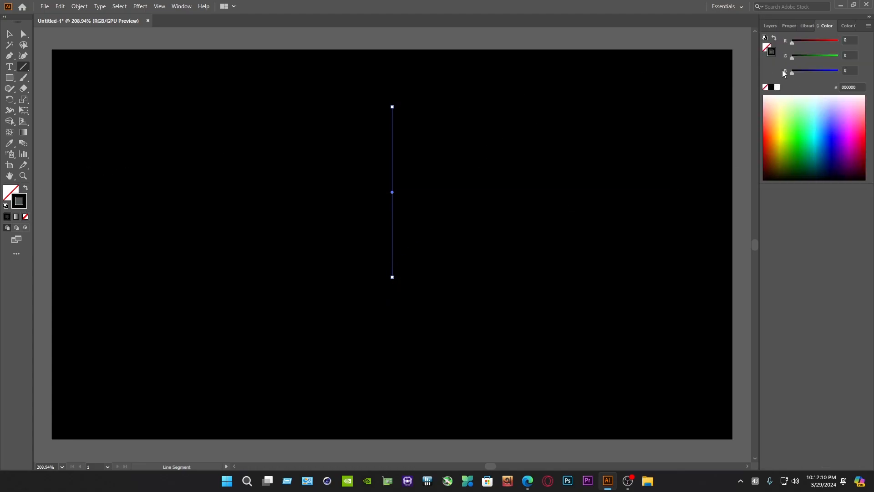
left_click(802, 101)
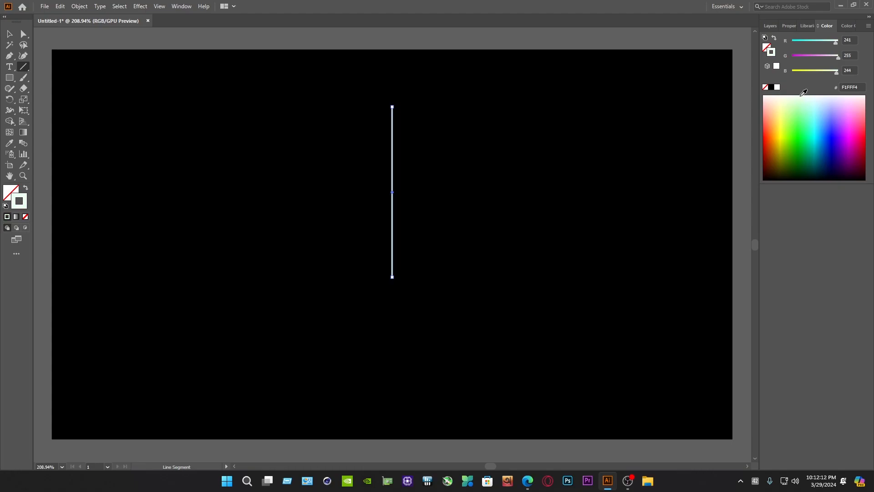
left_click(8, 35)
left_click_drag(394, 153, 397, 191)
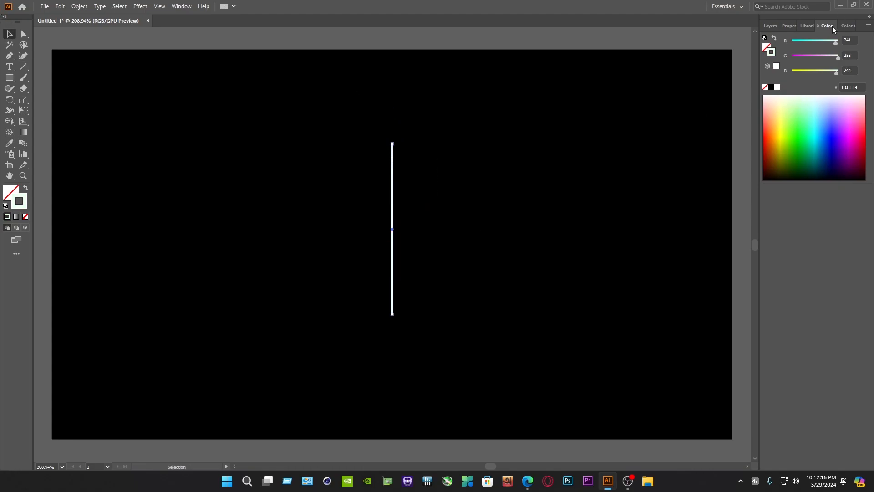
Step: Add the round Arrow 21 arrowhead to the start of the line through its stroke options
left_click(792, 27)
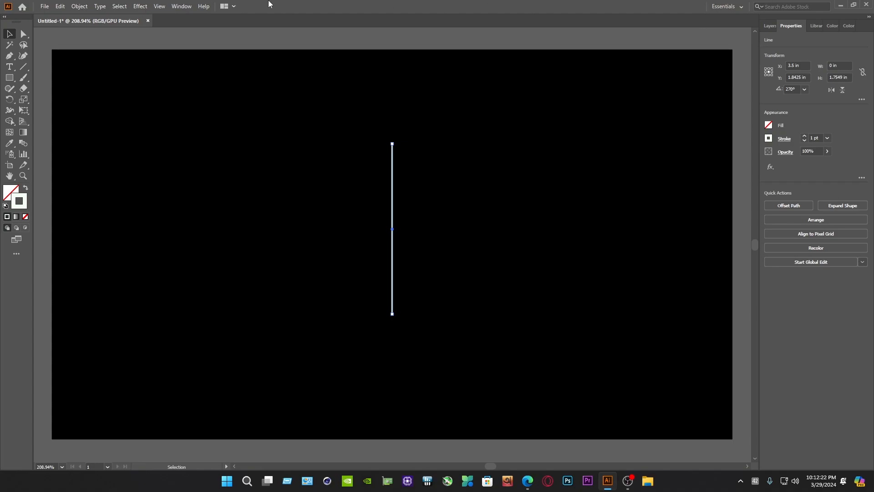
left_click(182, 7)
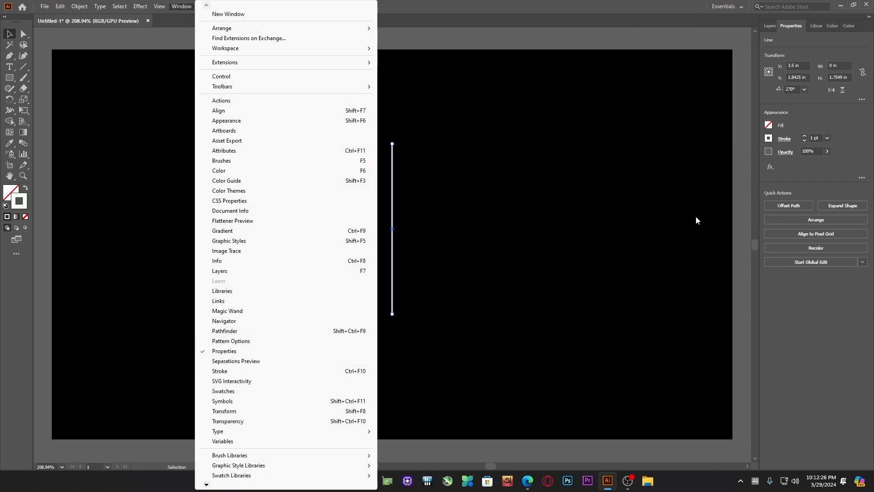
left_click(824, 159)
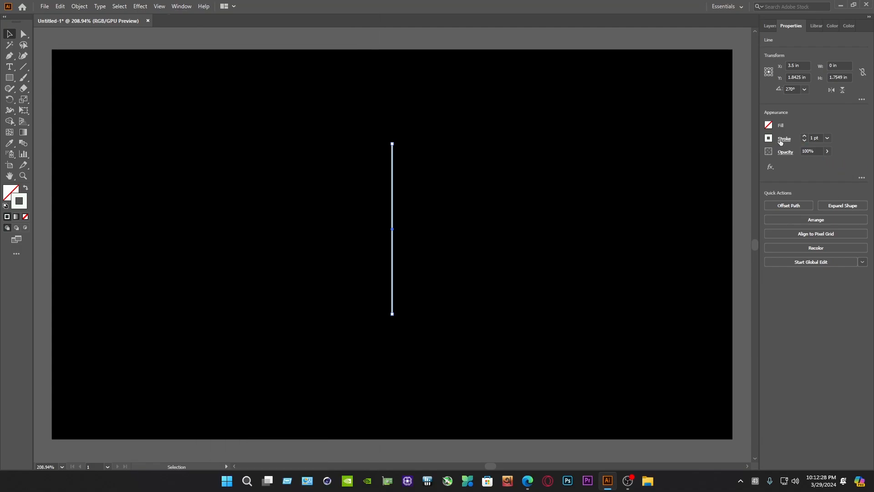
left_click(781, 142)
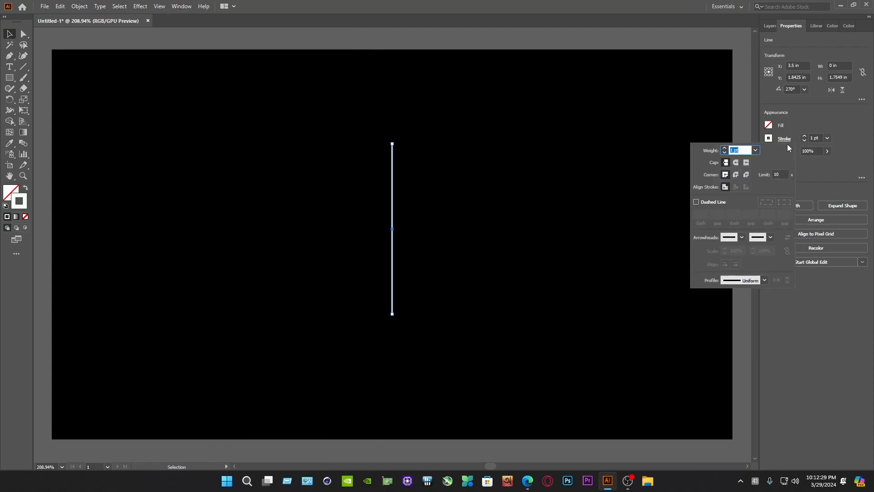
left_click(742, 237)
scroll(713, 312, "down", 4)
scroll(713, 314, "down", 3)
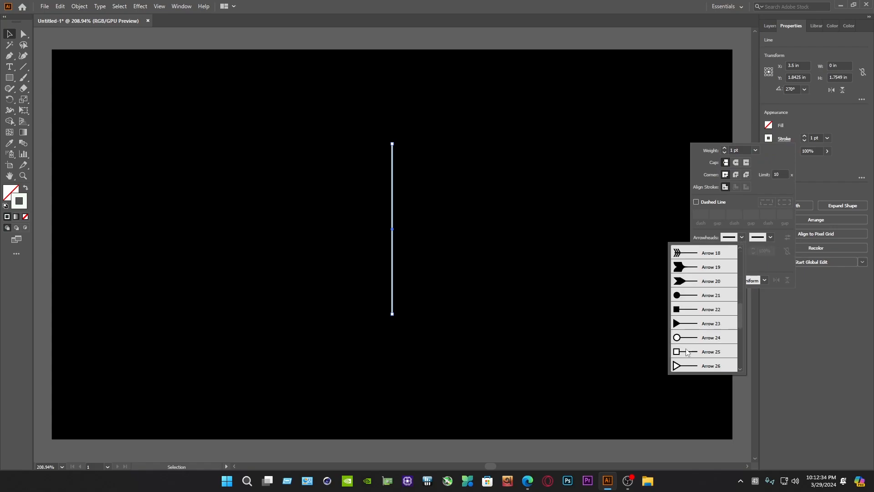
left_click(688, 298)
Step: Add the matching round Arrow 21 arrowhead to the other end of the line
left_click(770, 237)
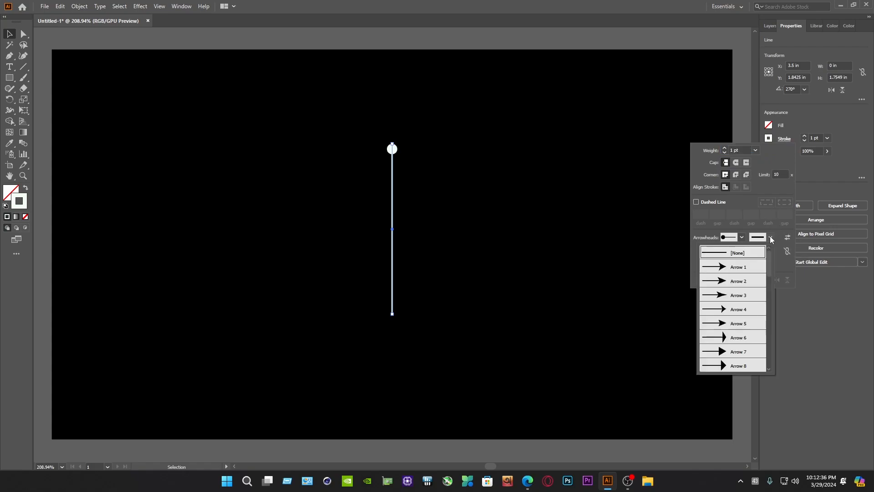
scroll(732, 298, "down", 4)
scroll(731, 298, "down", 3)
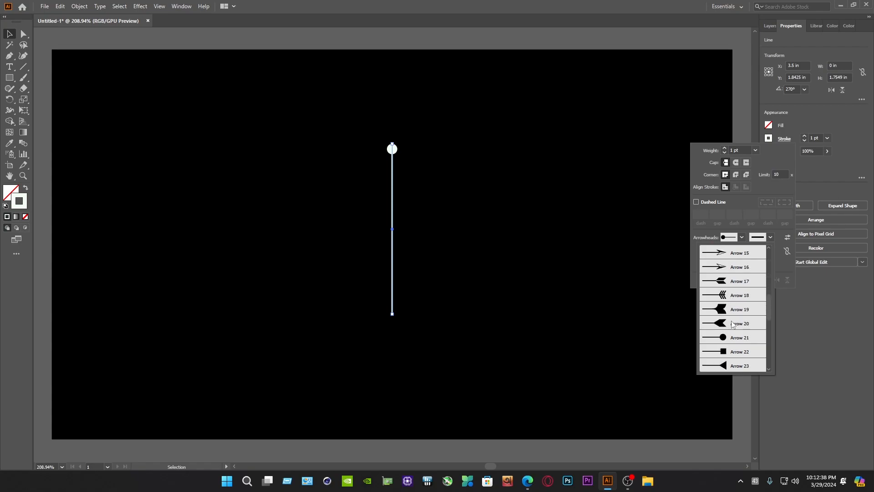
left_click(731, 344)
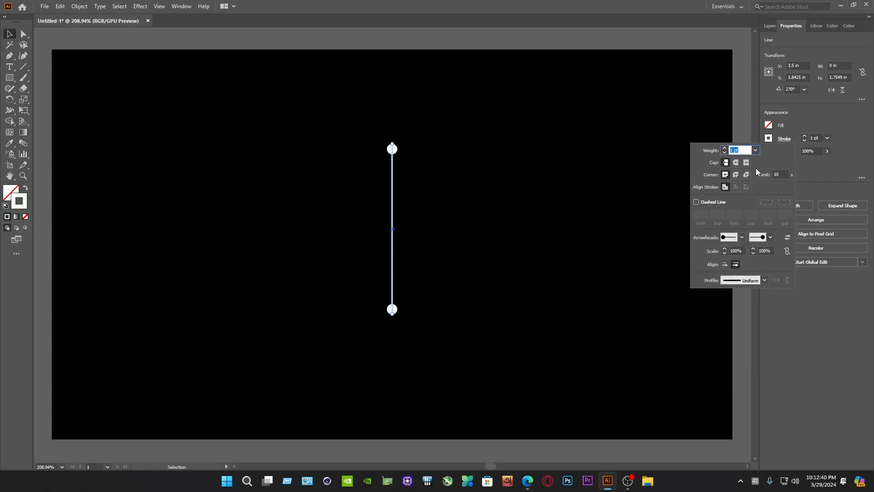
Step: Set the line's stroke weight to 0.25 pt and deselect it
left_click(757, 151)
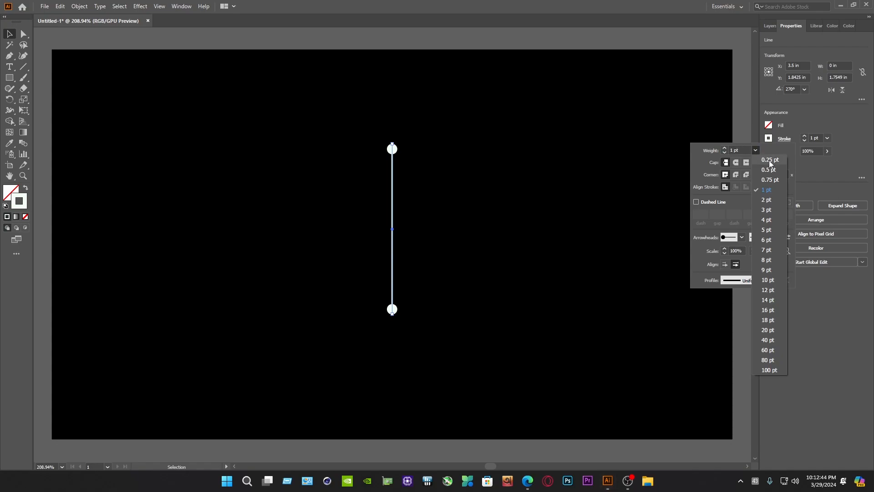
left_click(770, 160)
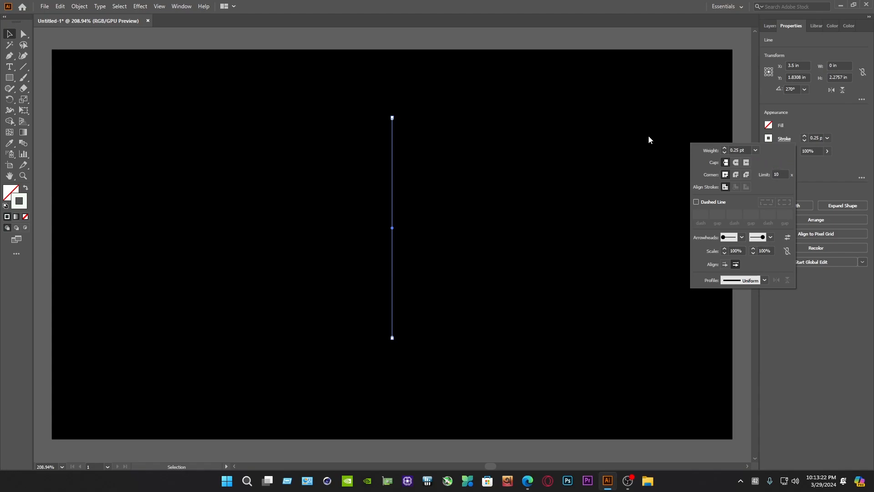
left_click(428, 157)
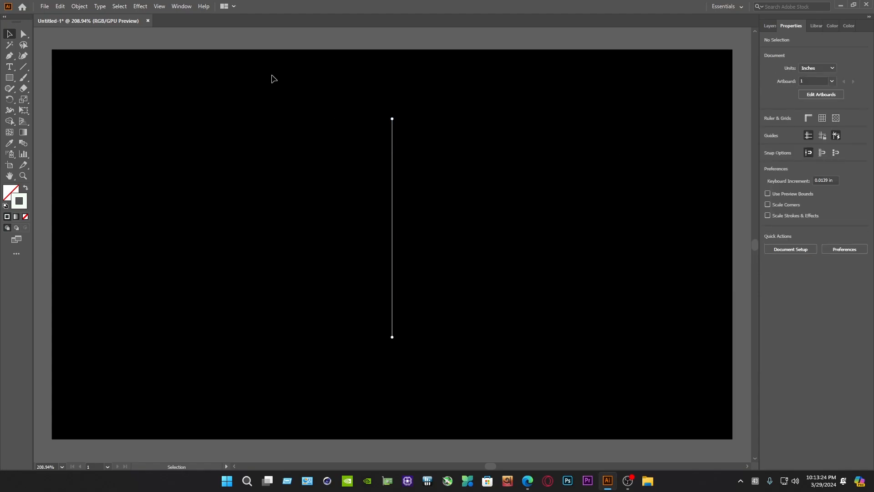
Step: Apply a Transform effect to the line with 99% vertical scale, an 11° rotation and 100 copies
left_click_drag(407, 157, 364, 163)
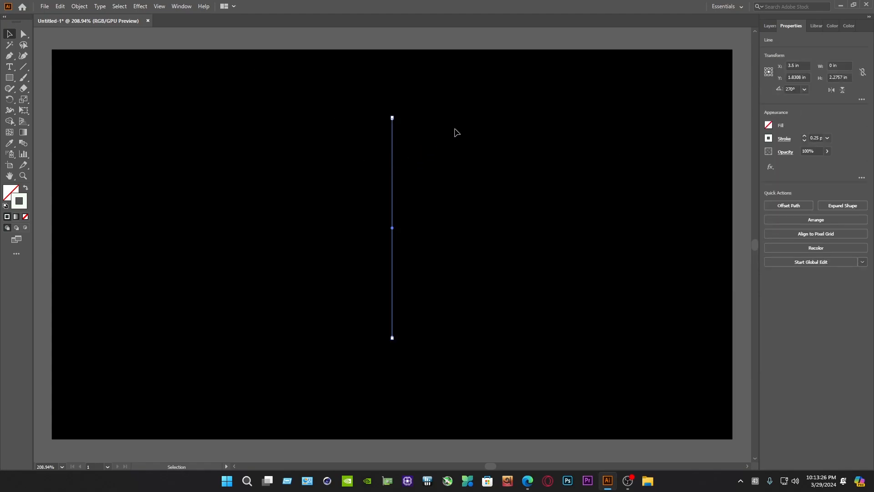
left_click(142, 8)
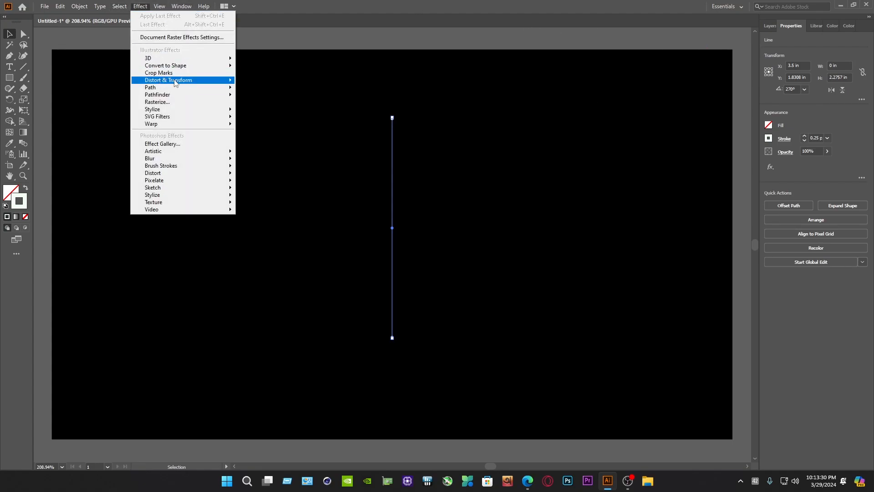
mouse_move(160, 81)
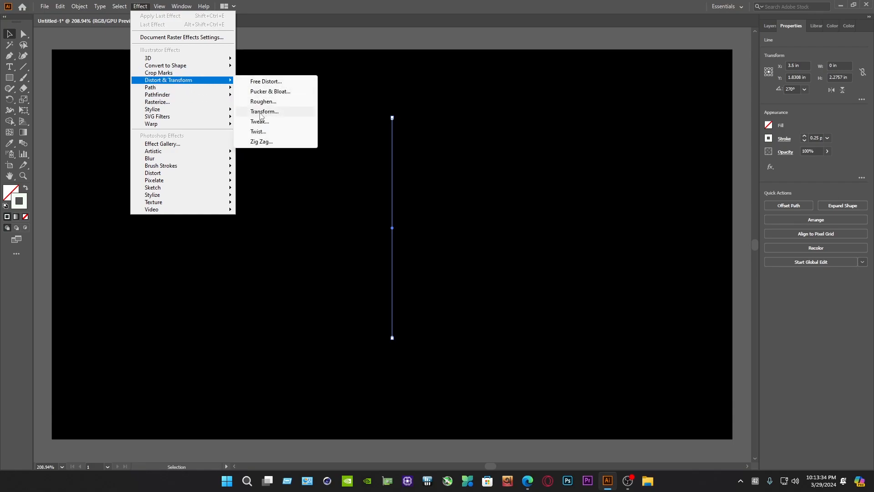
left_click(261, 112)
left_click(478, 147)
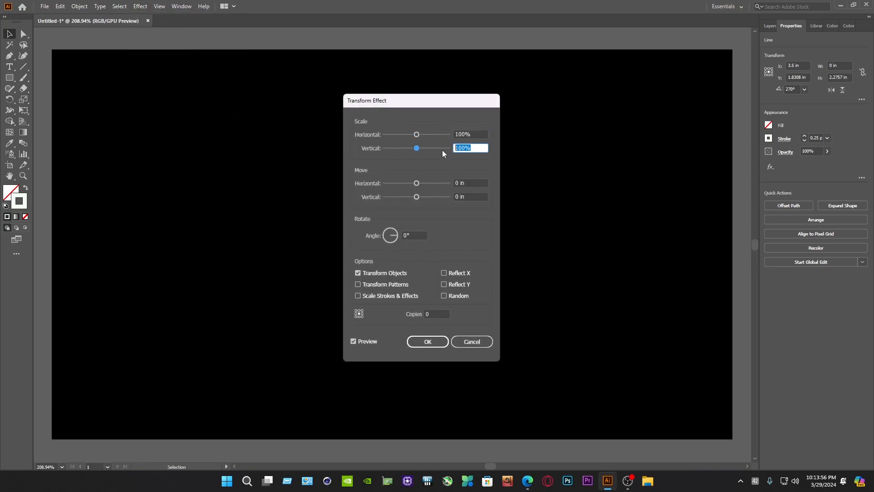
type("99")
type("%")
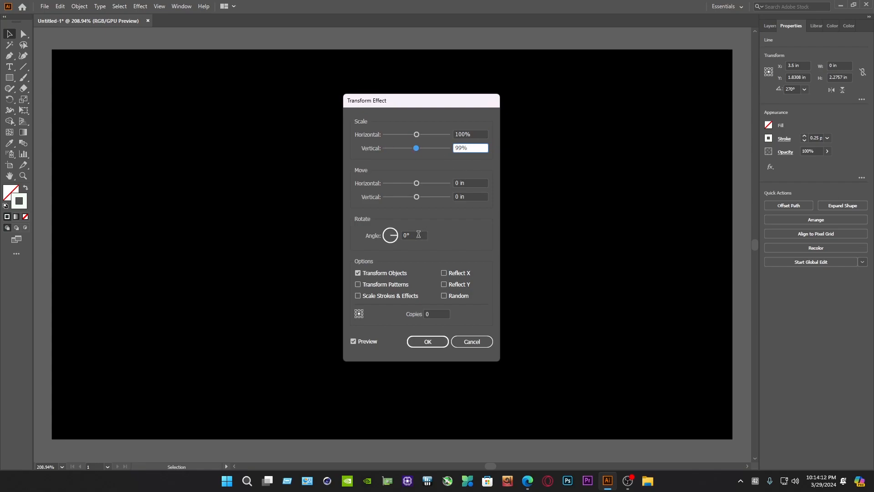
left_click(418, 234)
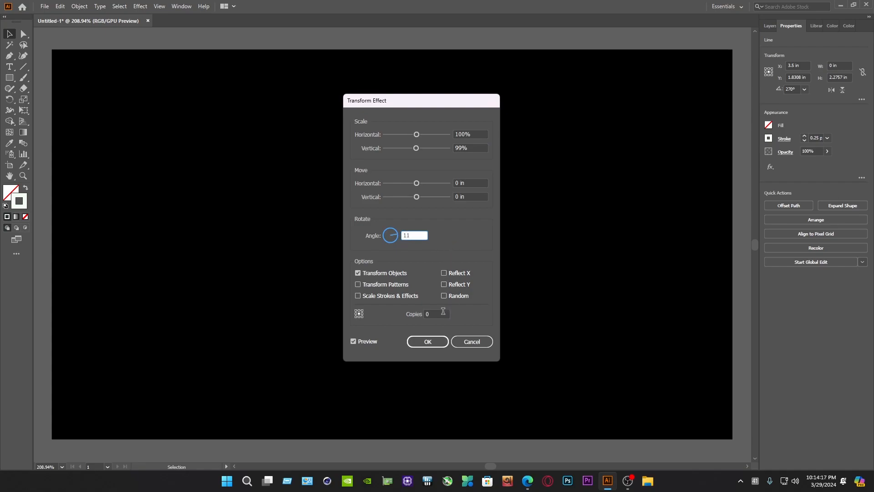
left_click(438, 312)
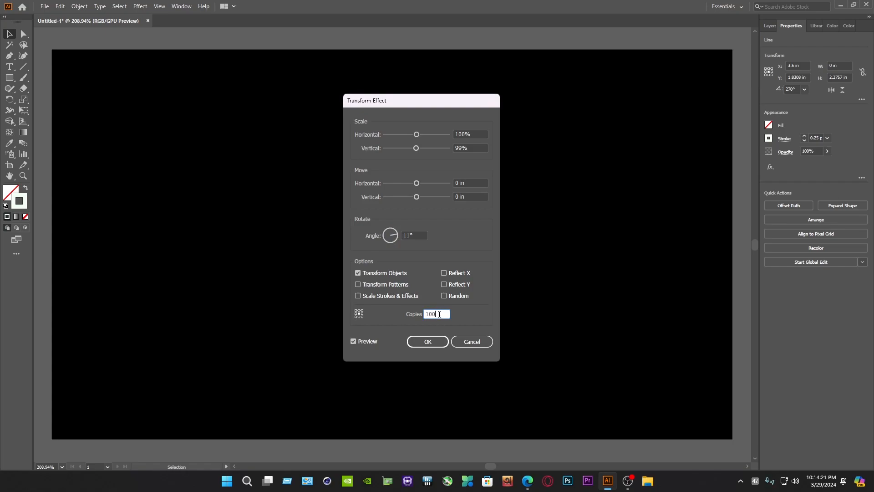
type("100")
left_click(441, 341)
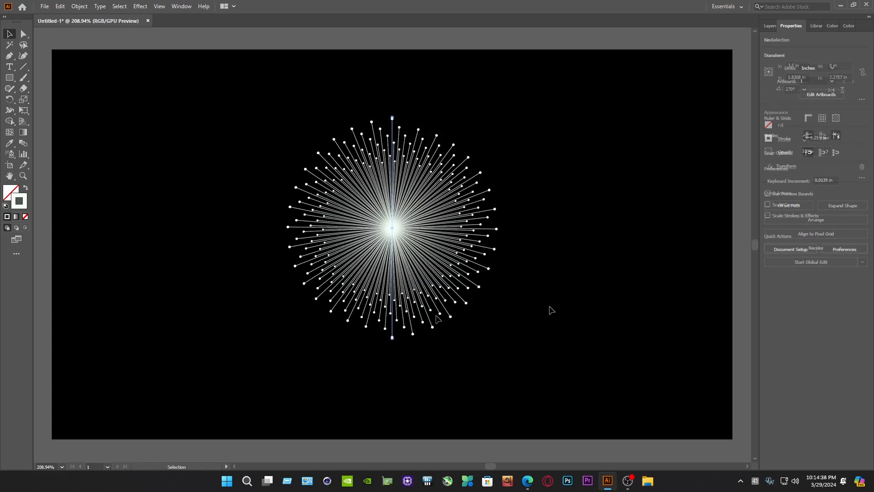
Step: Expand the appearance of the transformed line into a group of separate radial lines
left_click_drag(525, 332, 351, 175)
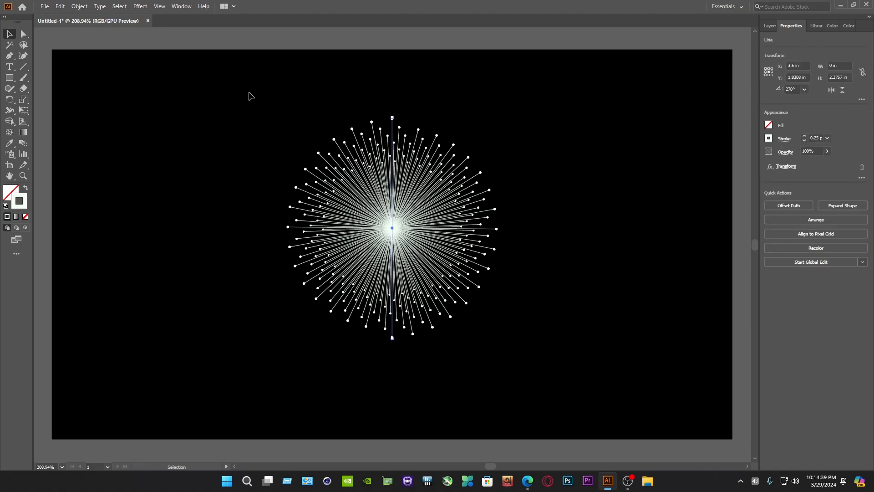
left_click(79, 7)
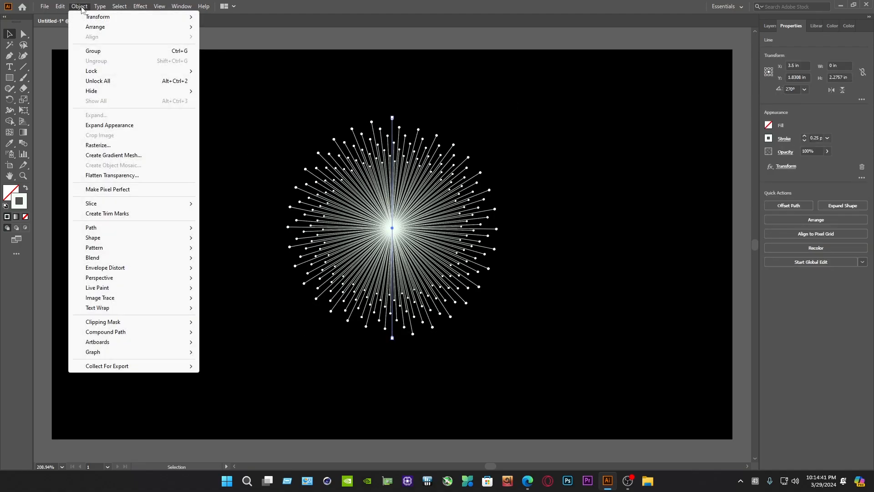
left_click(102, 128)
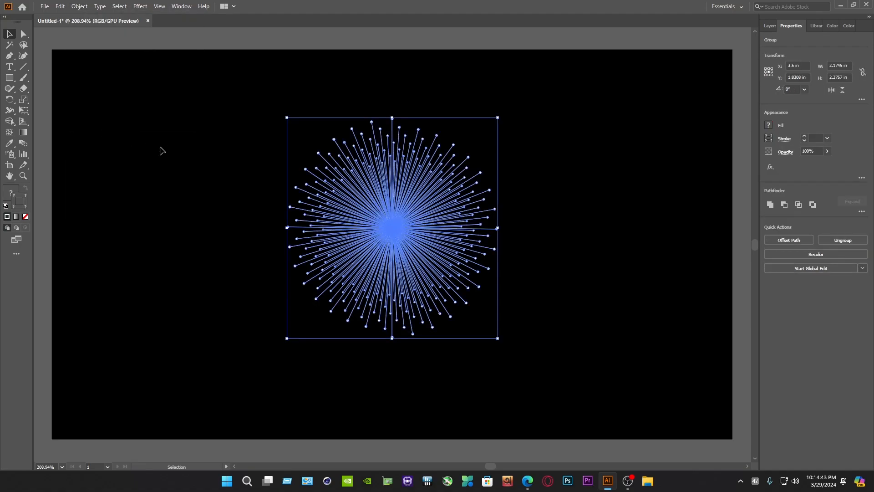
Step: Bring up the gradient controls and dock them with the layer, properties and colour controls
left_click(181, 6)
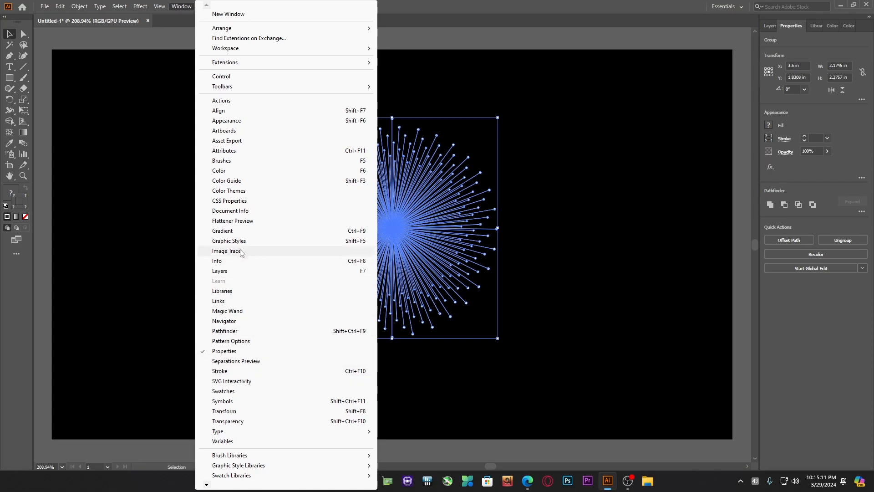
left_click(213, 230)
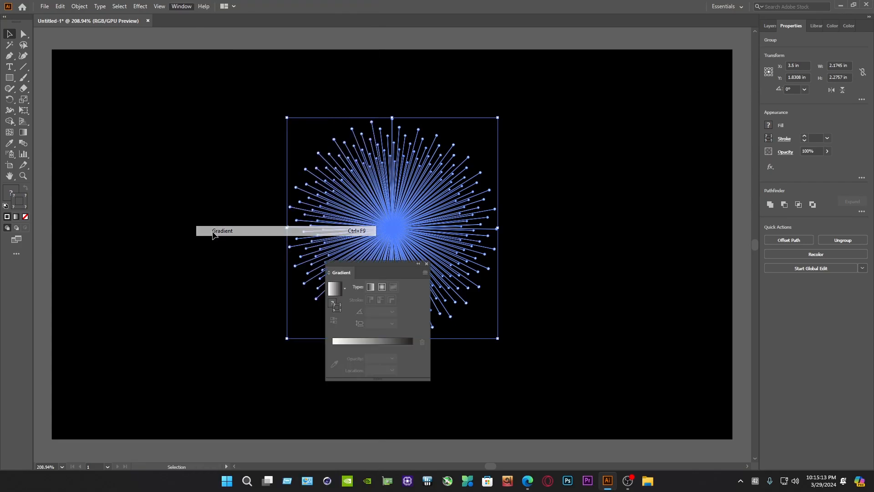
left_click_drag(381, 274, 848, 29)
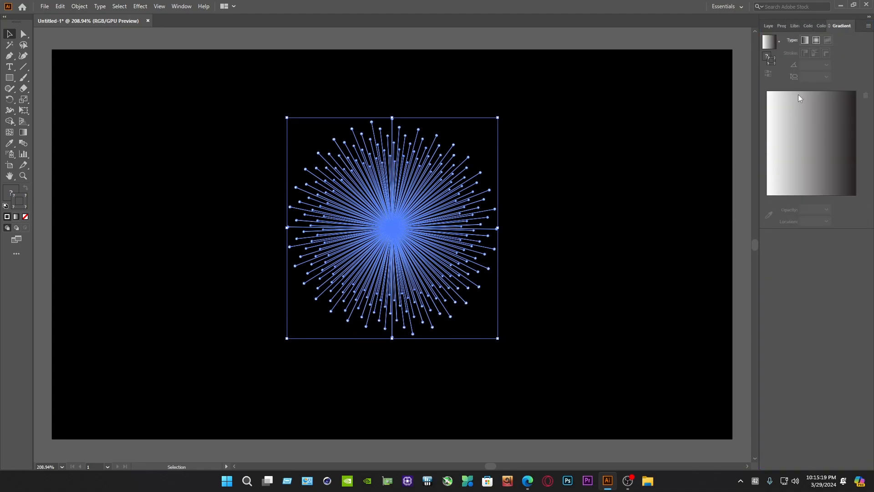
Step: Set the radial burst's stroke colour to red F70606
double_click(772, 67)
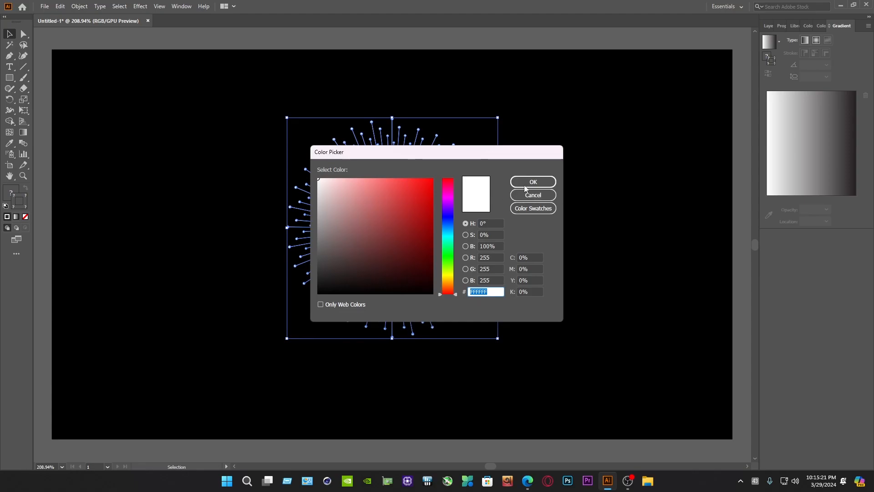
left_click_drag(398, 183, 439, 180)
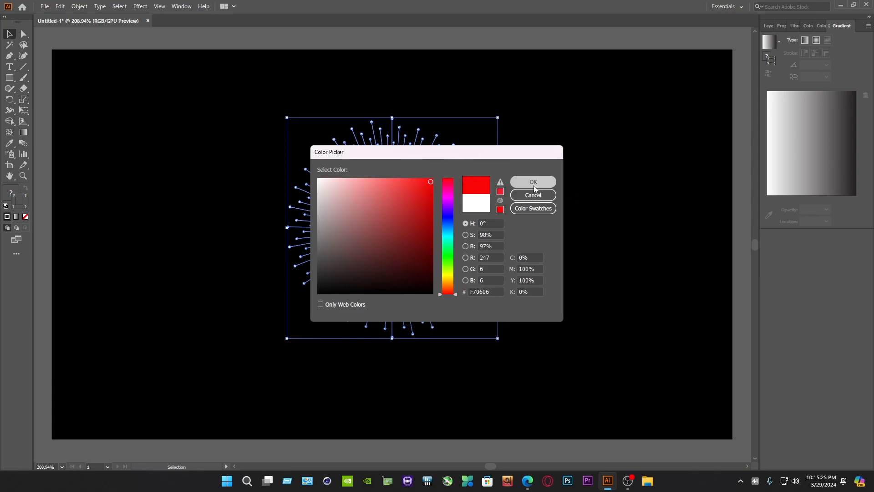
left_click(533, 181)
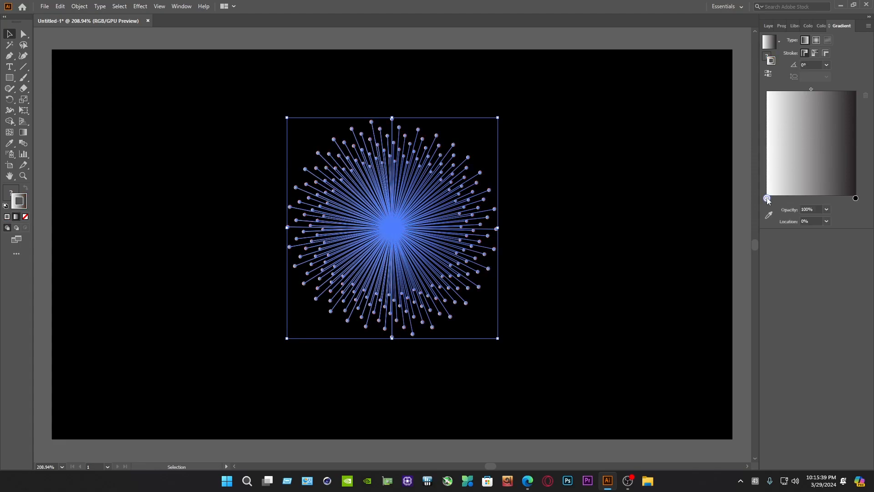
Step: Apply a linear gradient to the burst's strokes and set its starting colour stop to blue 009CD4
left_click(768, 198)
double_click(767, 199)
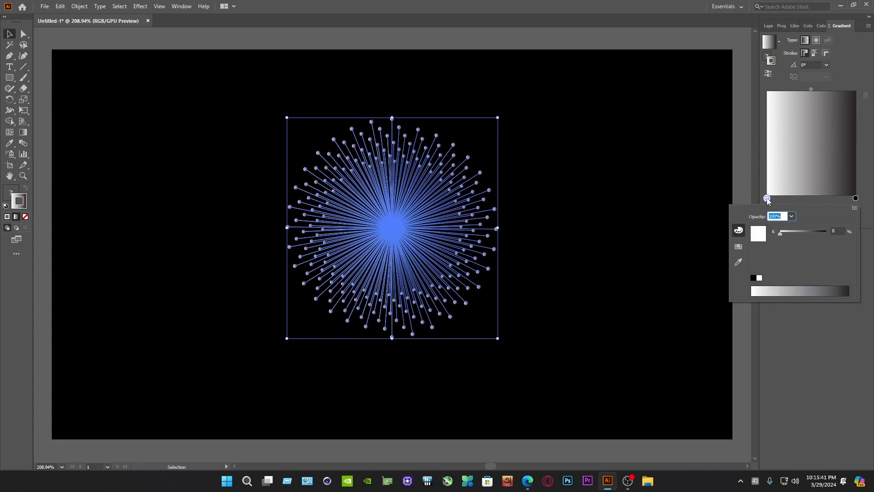
left_click(740, 247)
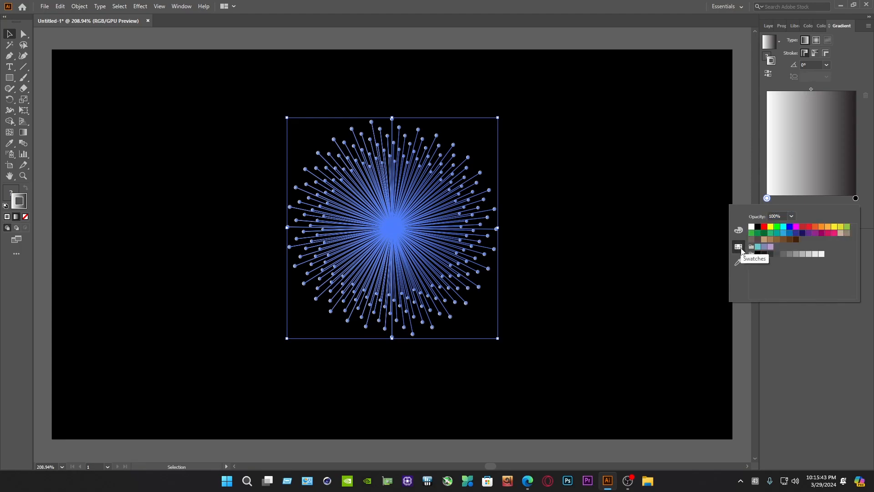
left_click(789, 228)
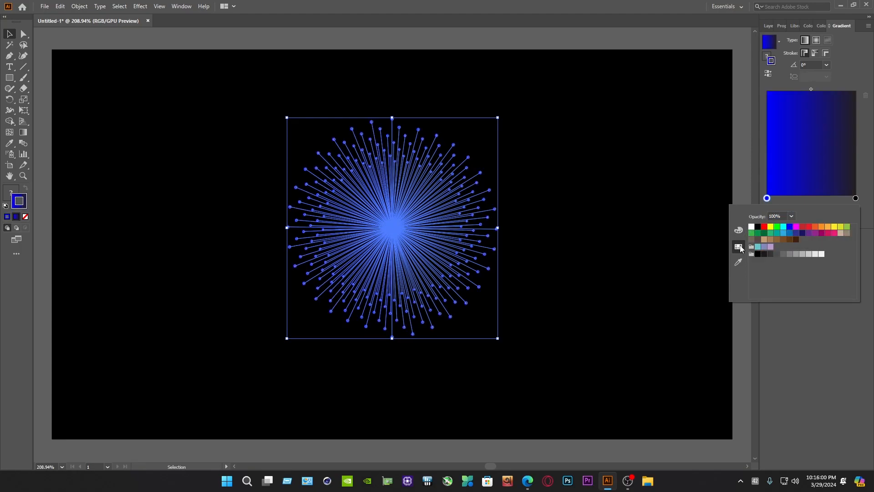
left_click(739, 232)
left_click_drag(803, 287, 807, 288)
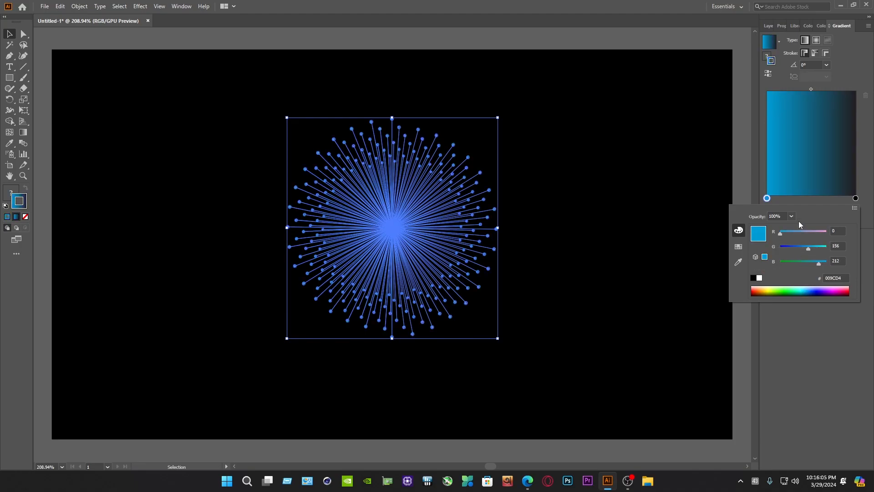
left_click(804, 181)
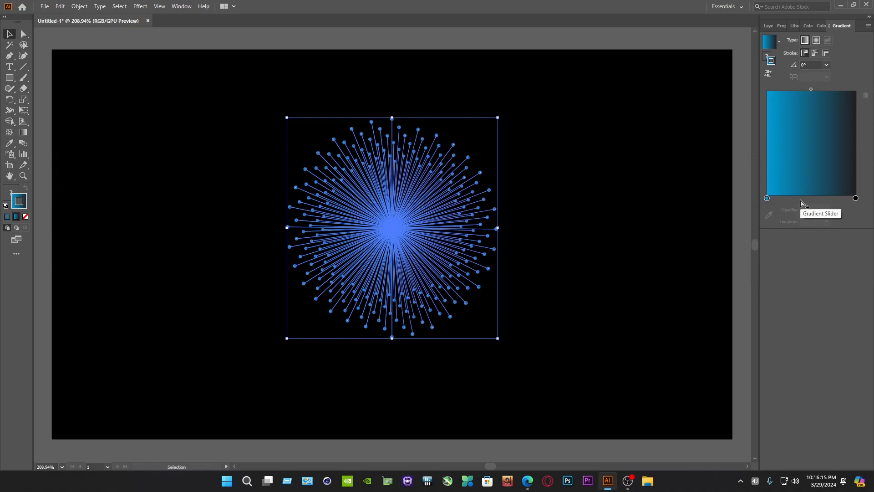
Step: Add a middle gradient stop at about 38% and colour it magenta DA00FF
left_click(802, 200)
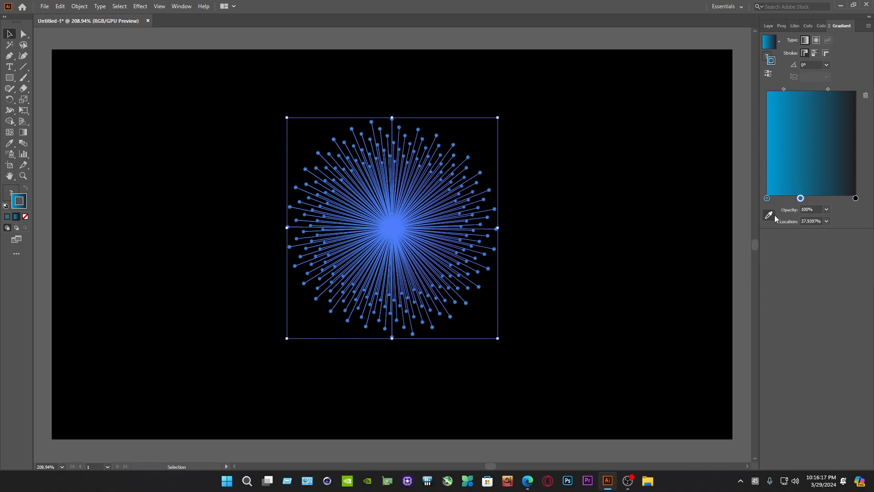
double_click(800, 199)
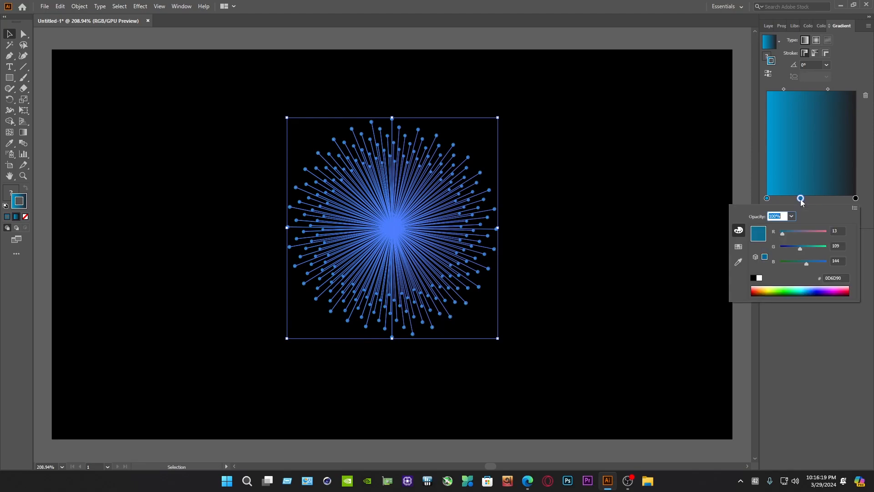
left_click(832, 289)
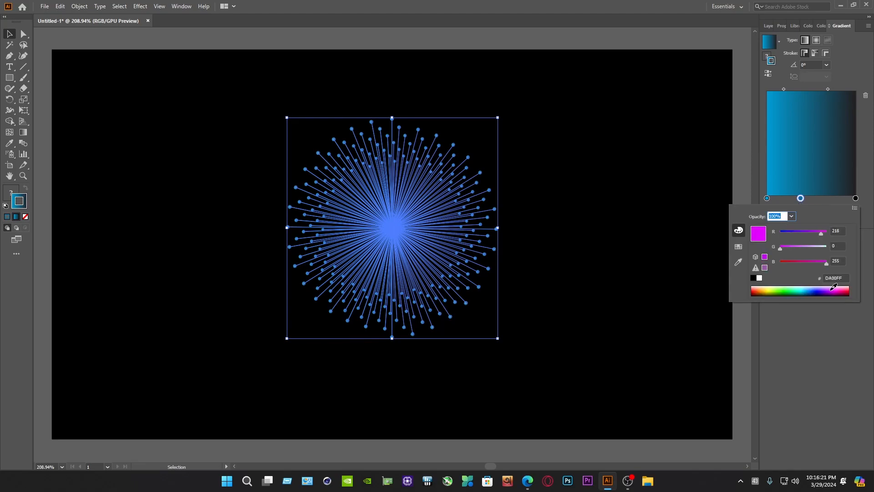
Step: Change the black end stop of the stroke gradient to an orange swatch
left_click(855, 199)
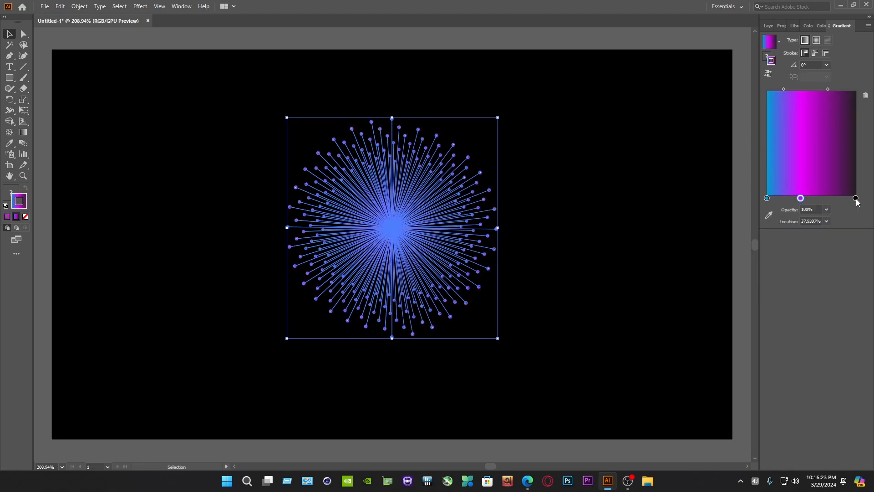
double_click(856, 199)
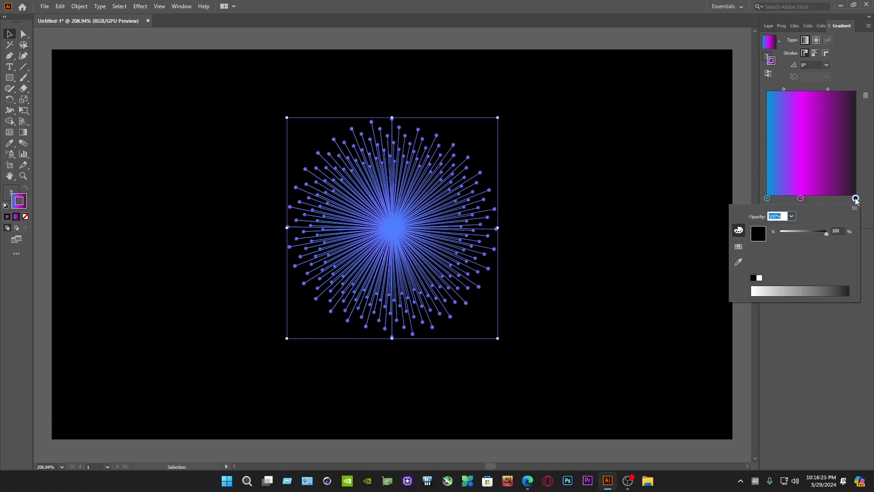
left_click(742, 247)
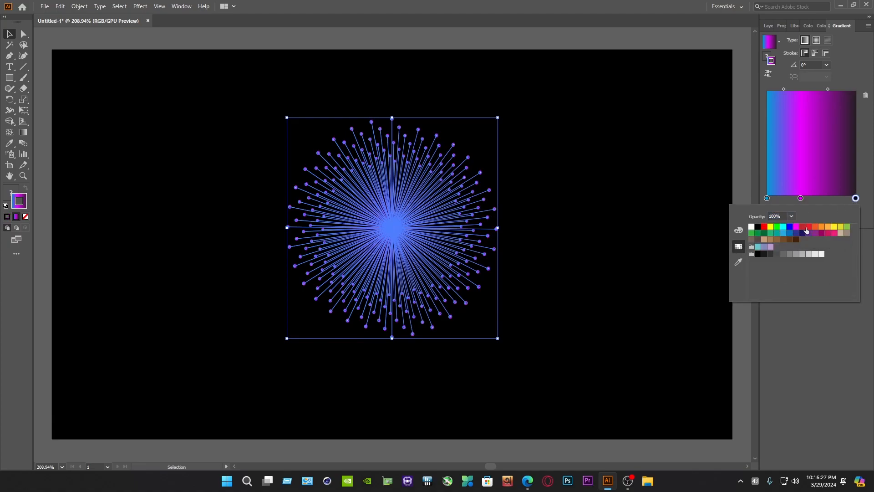
left_click(821, 228)
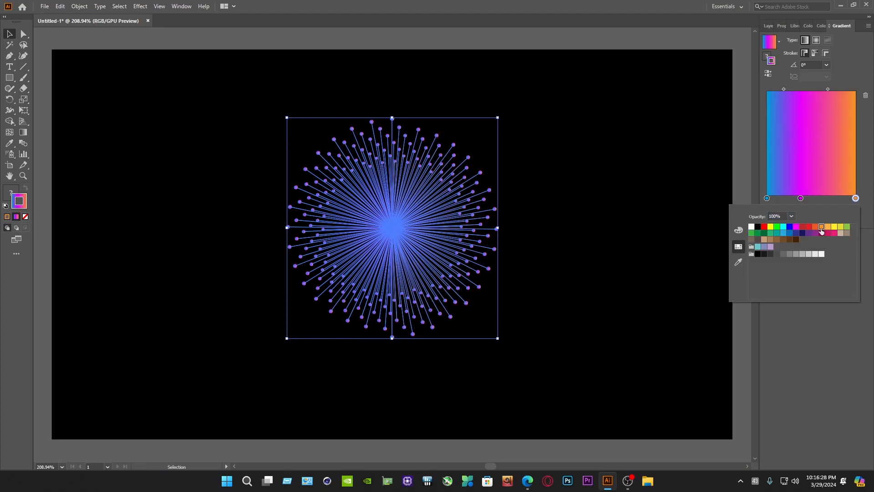
Step: Move the magenta gradient stop to about 53% and deselect the burst
left_click(801, 200)
left_click_drag(806, 201, 816, 202)
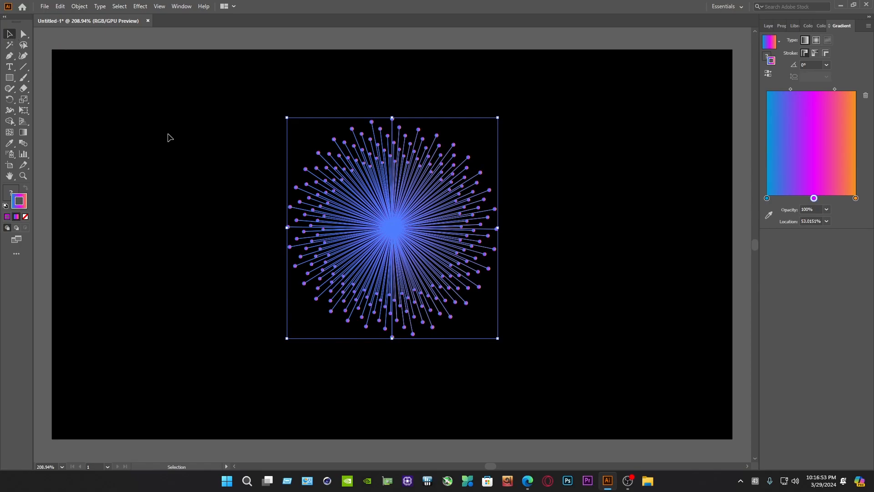
left_click(177, 158)
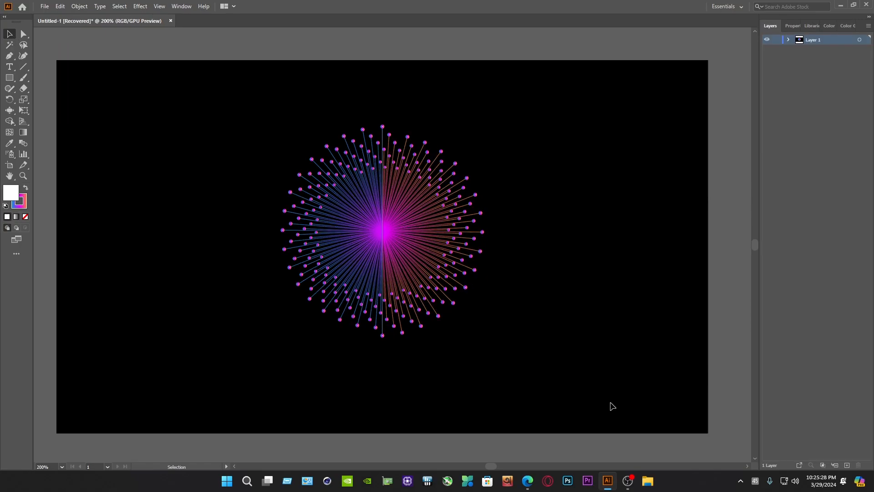
Step: Select the whole radial burst and check that the toolbar is set to Advanced
left_click_drag(674, 412, 273, 130)
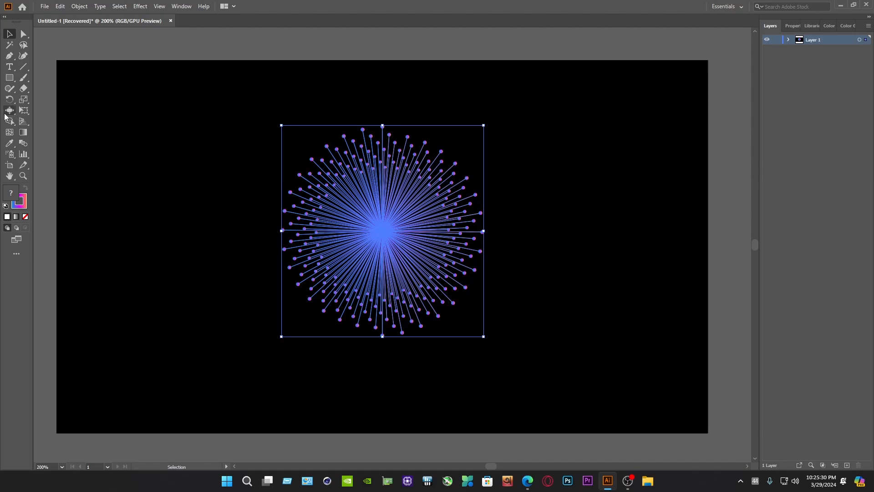
left_click(7, 111)
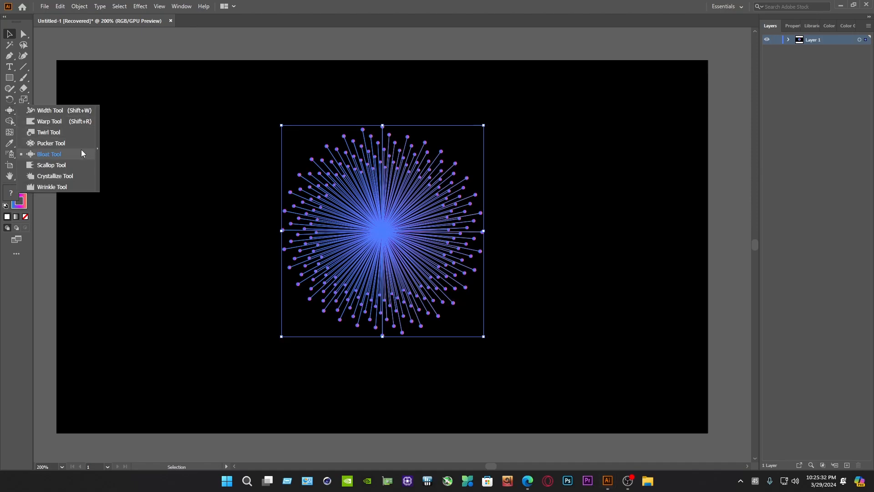
left_click(16, 254)
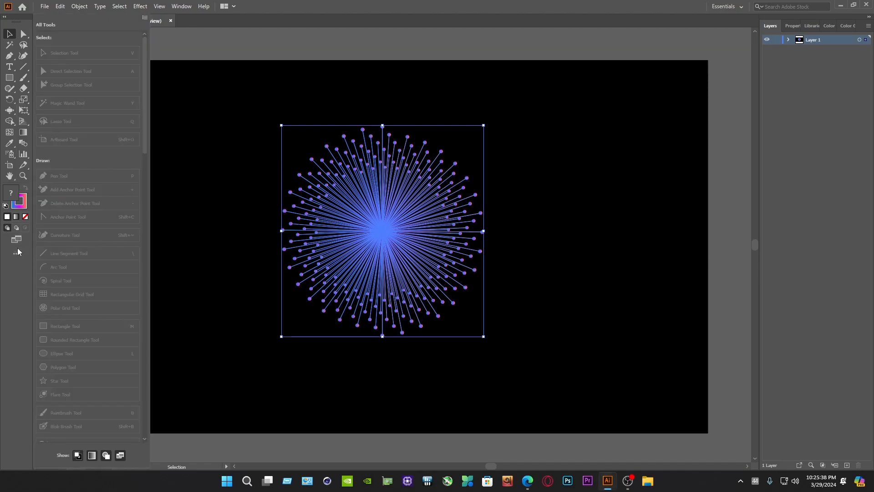
left_click(145, 19)
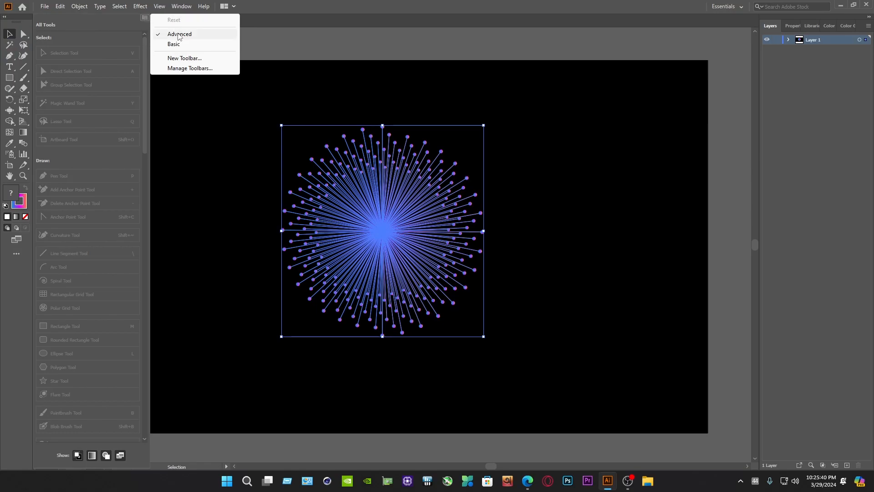
left_click(11, 306)
Step: Detach the distortion tools as a floating toolbar and accept a Bloat brush 1.8 in wide and high with 50% intensity
left_click(13, 111)
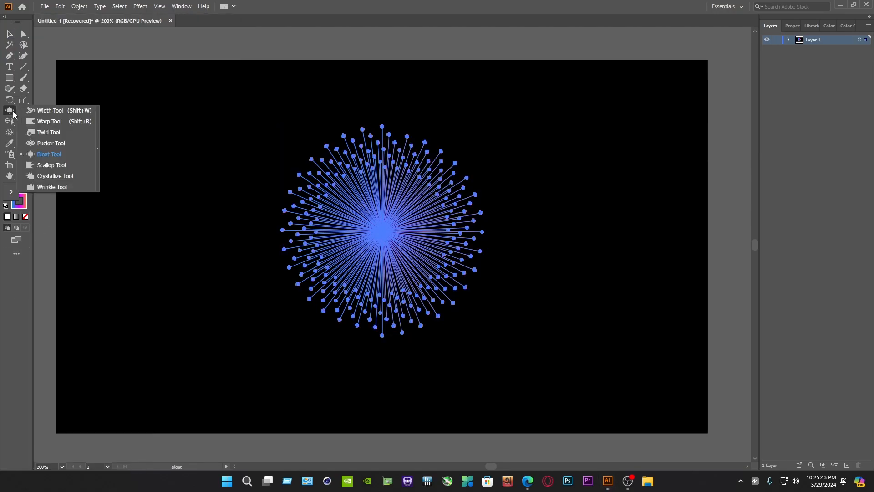
left_click(97, 146)
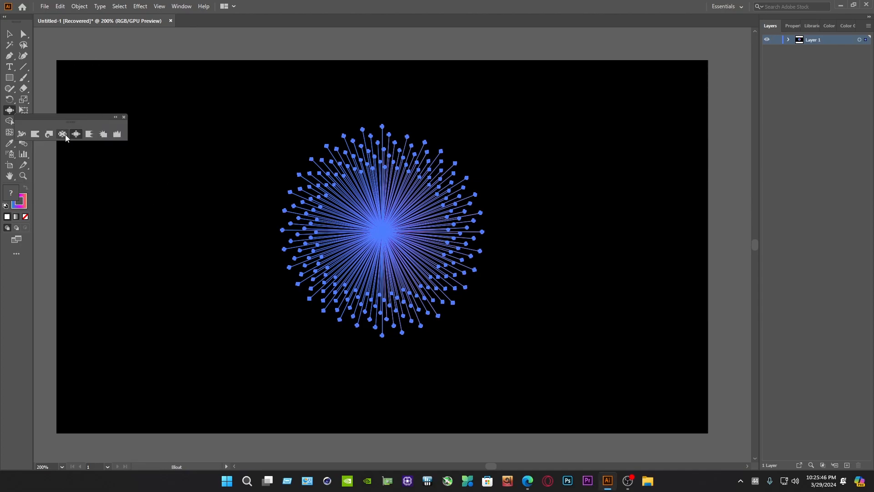
double_click(76, 134)
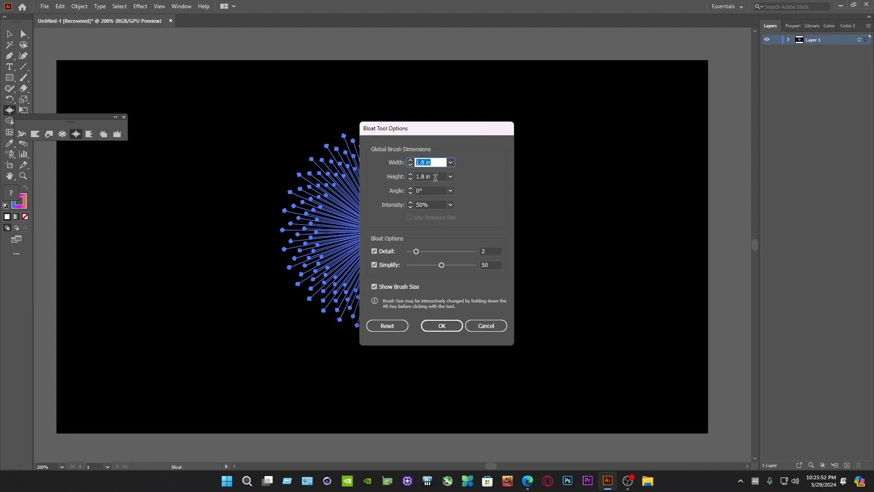
key("Tab")
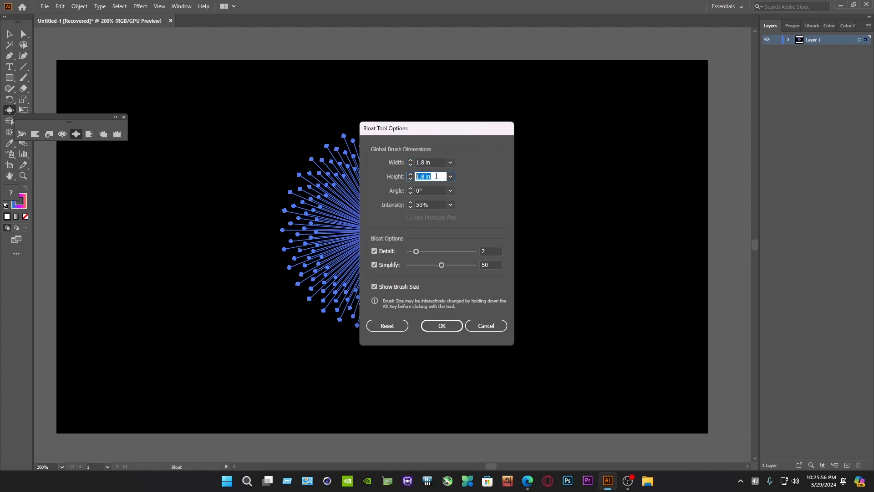
left_click(453, 330)
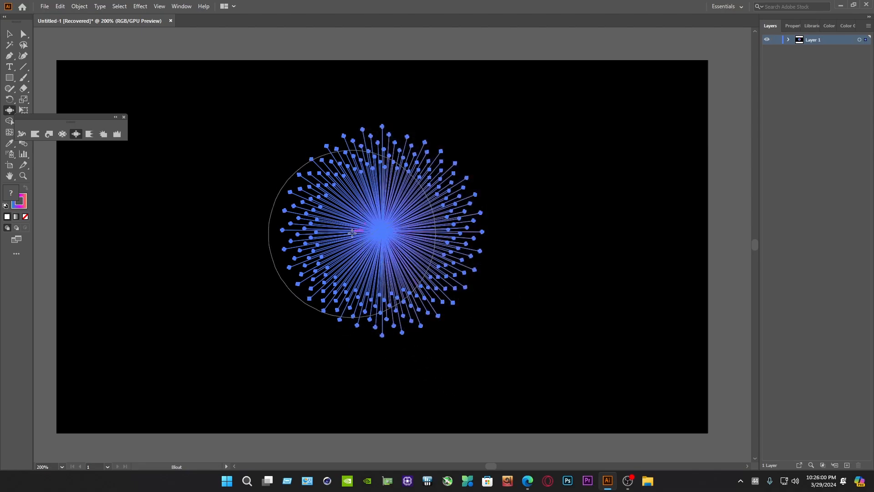
Step: Bloat the burst just left of its centre so the lines bulge into a sphere, and deselect the artwork
left_click_drag(352, 233, 353, 232)
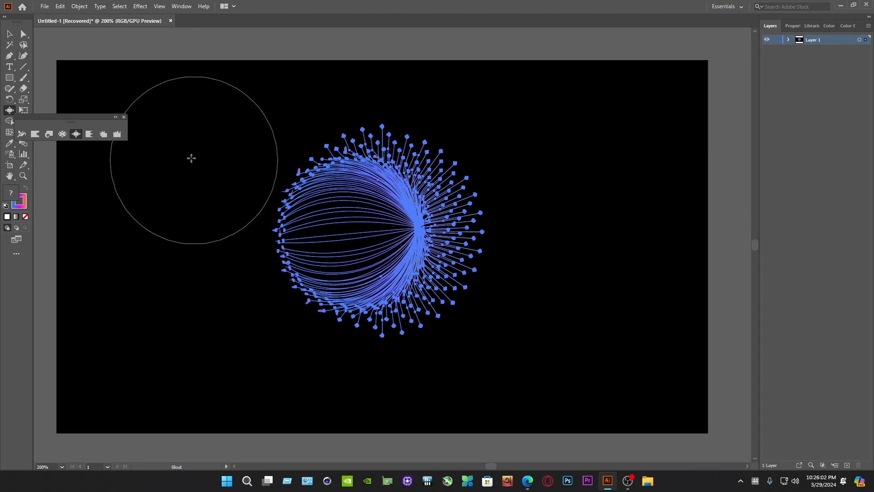
left_click(9, 34)
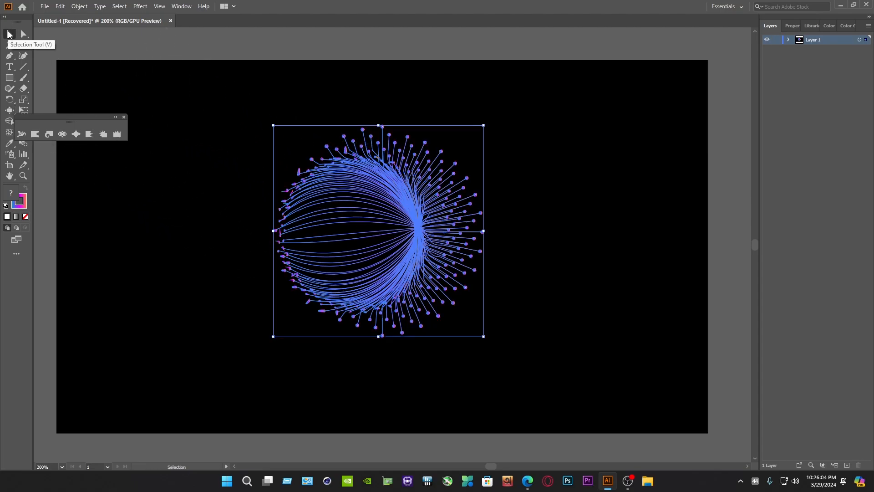
left_click(566, 126)
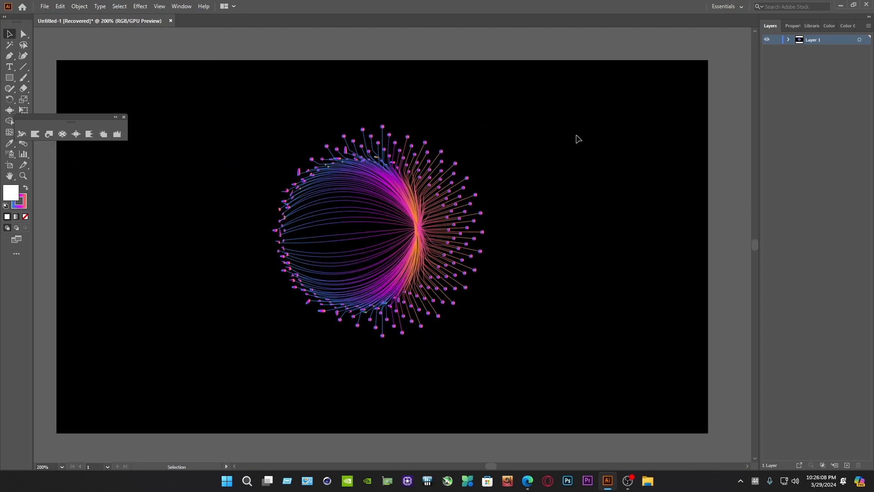
scroll(408, 255, "up", 2)
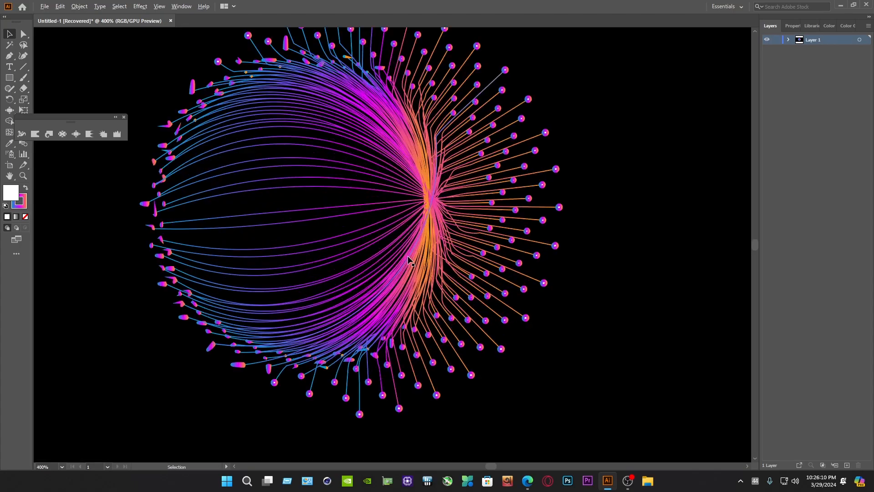
scroll(408, 255, "down", 2)
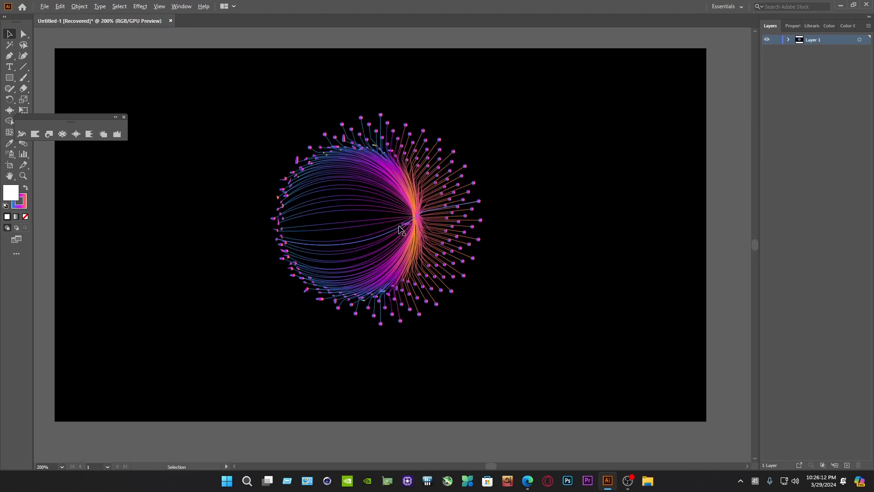
Step: Select the bloated burst, enlarge it by about a quarter and reposition it near the artboard's centre
left_click_drag(531, 316, 237, 92)
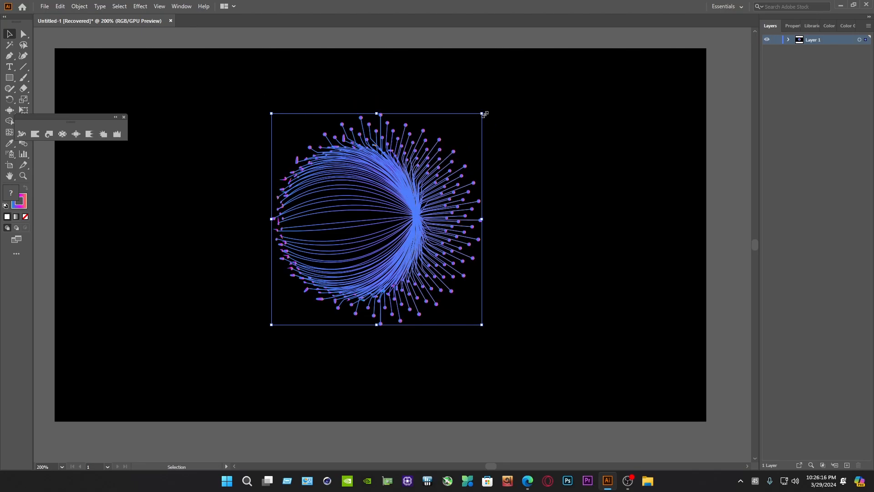
left_click_drag(483, 112, 541, 59)
left_click_drag(451, 147, 413, 163)
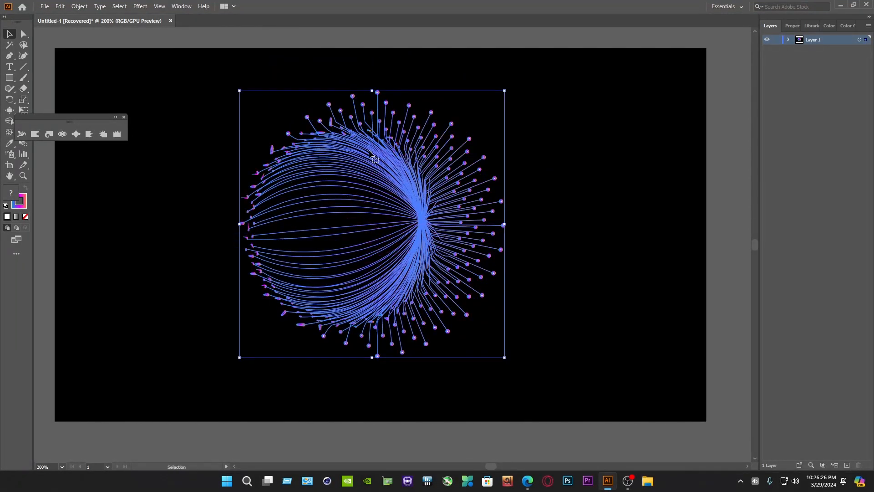